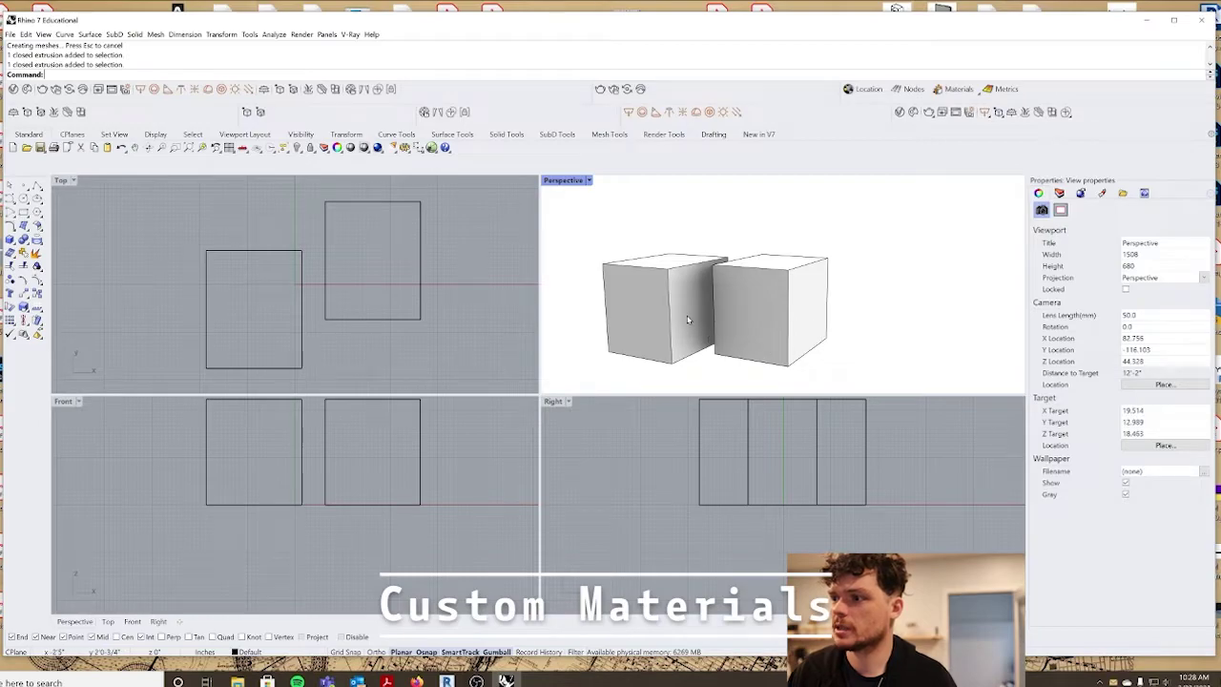
Select the whole left box and show its Material properties, which list a Custom material.
{"action": "left_click", "coordinate": [677, 296]}
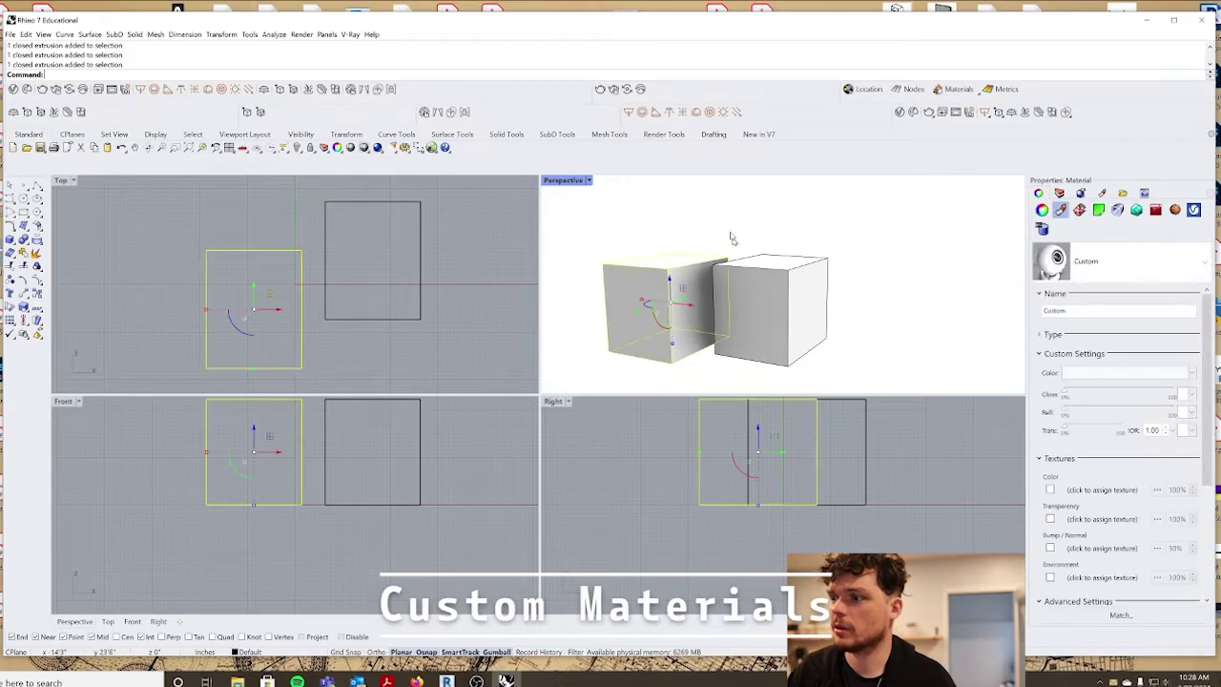
{"action": "left_click", "coordinate": [688, 234]}
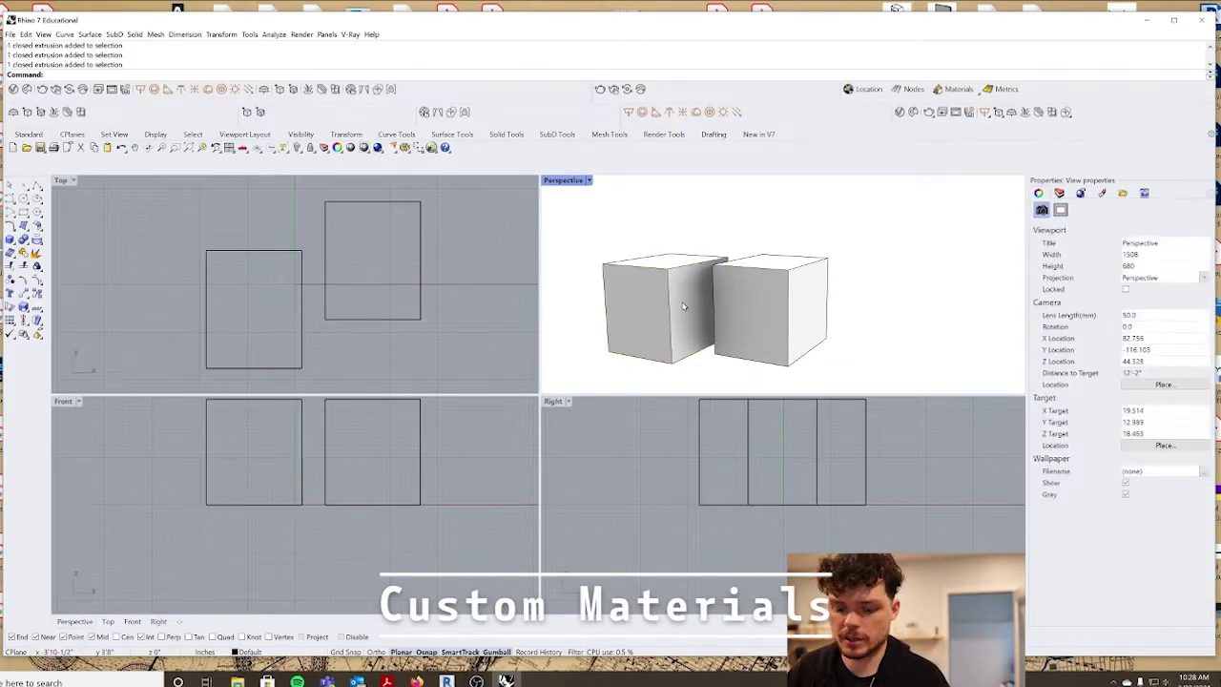
{"action": "left_click", "coordinate": [683, 307], "text": "ctrl+shift"}
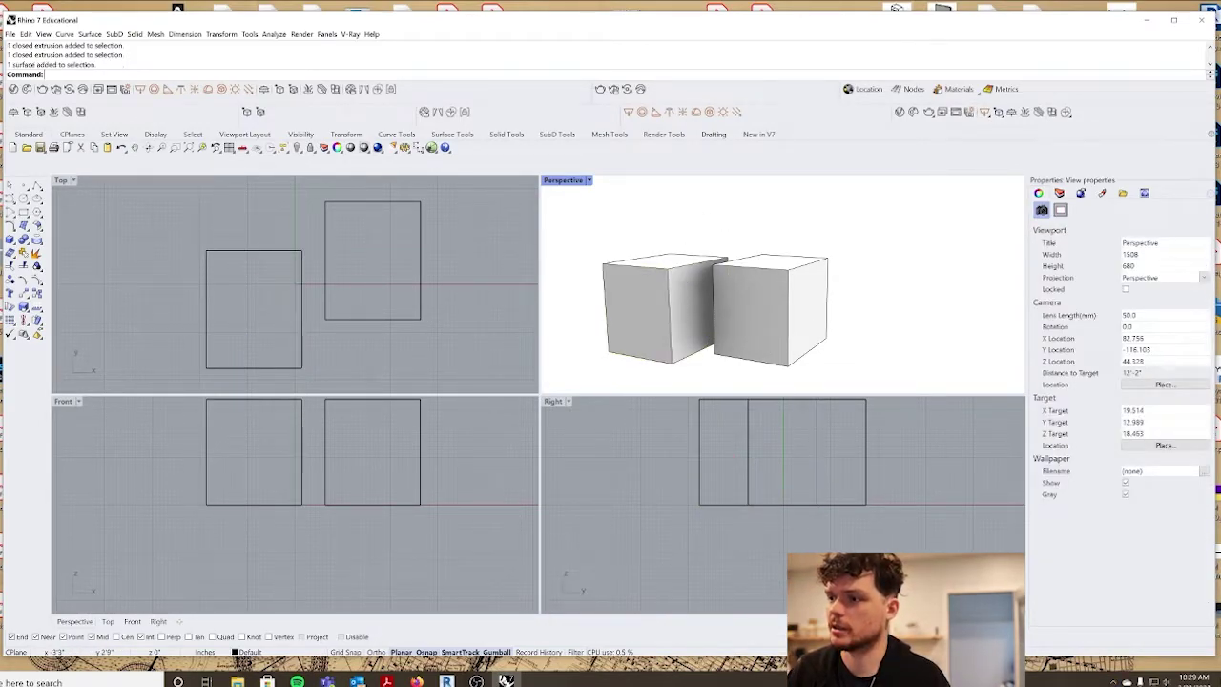
{"action": "left_click", "coordinate": [644, 301], "text": "ctrl+shift"}
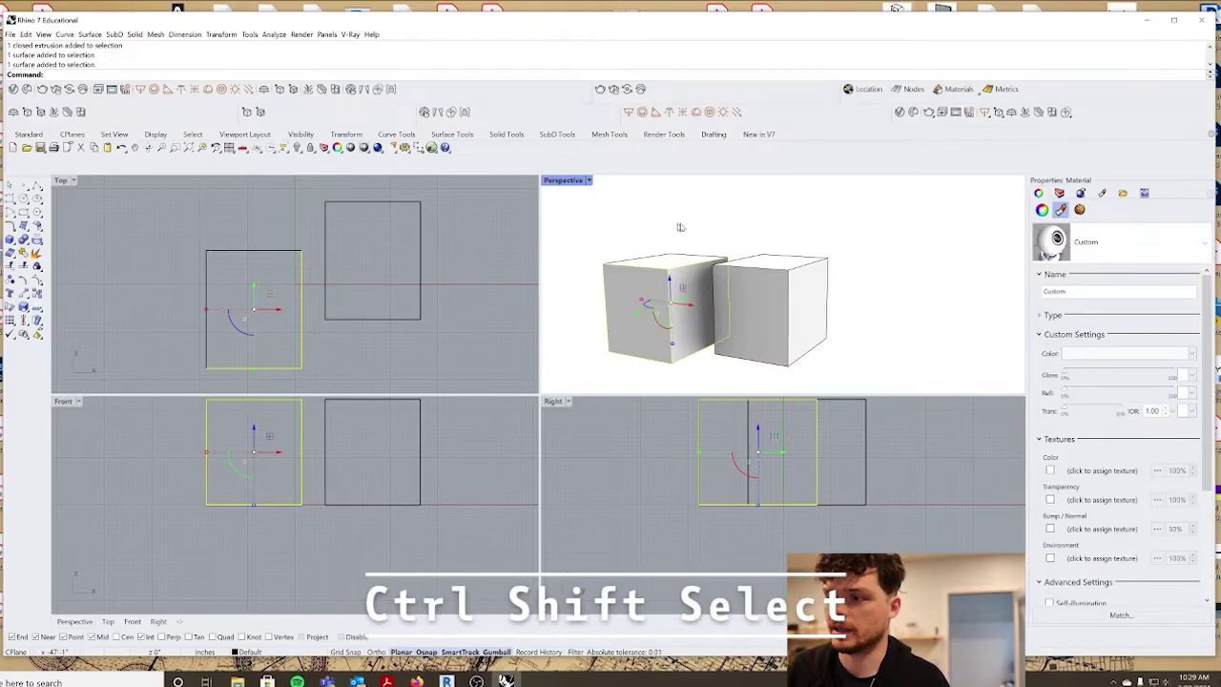
{"action": "left_click", "coordinate": [693, 282]}
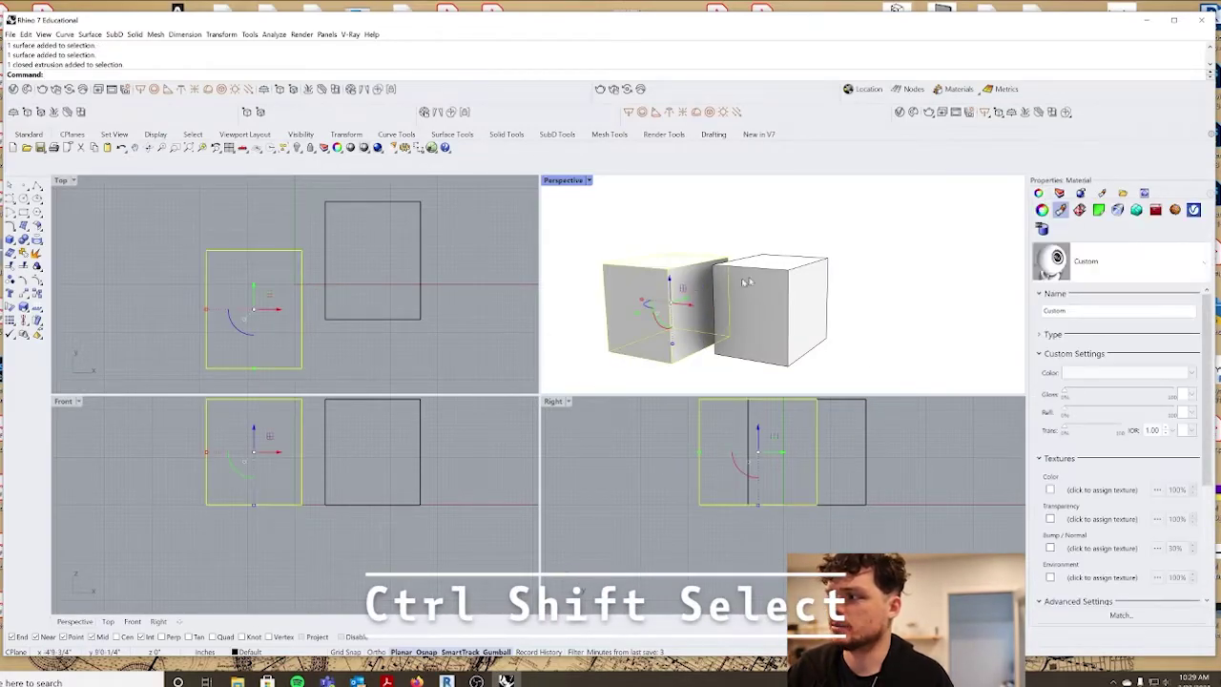
{"action": "left_click", "coordinate": [1042, 210]}
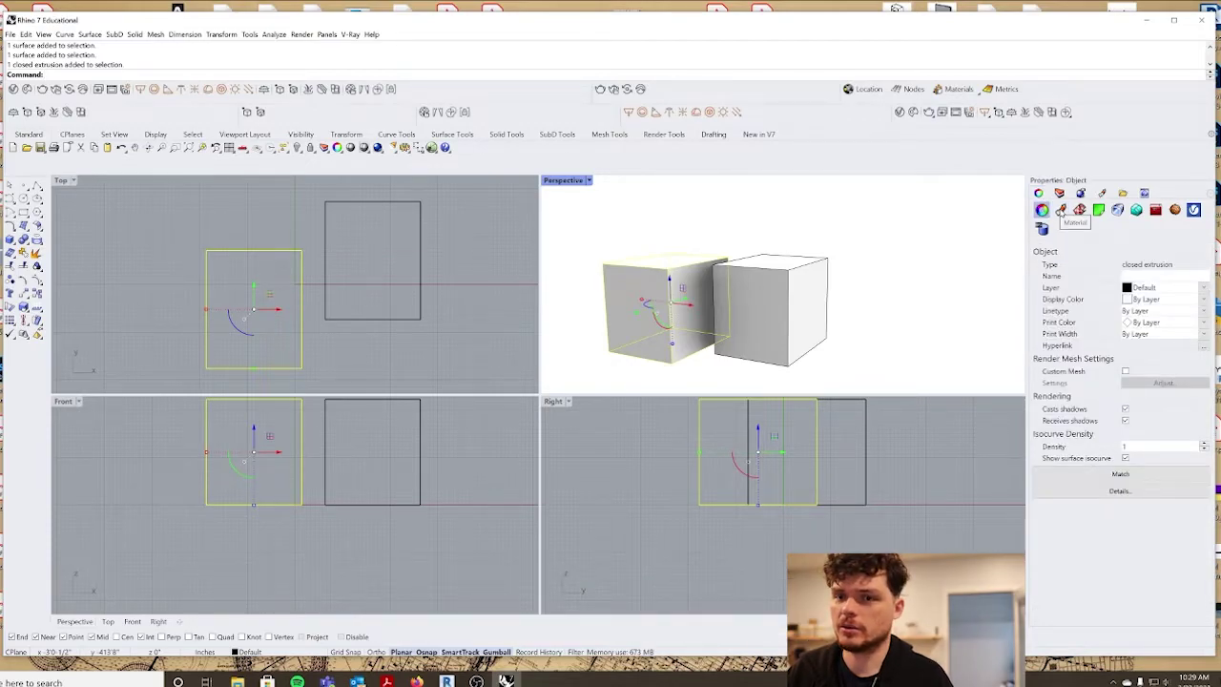
{"action": "left_click", "coordinate": [1061, 211]}
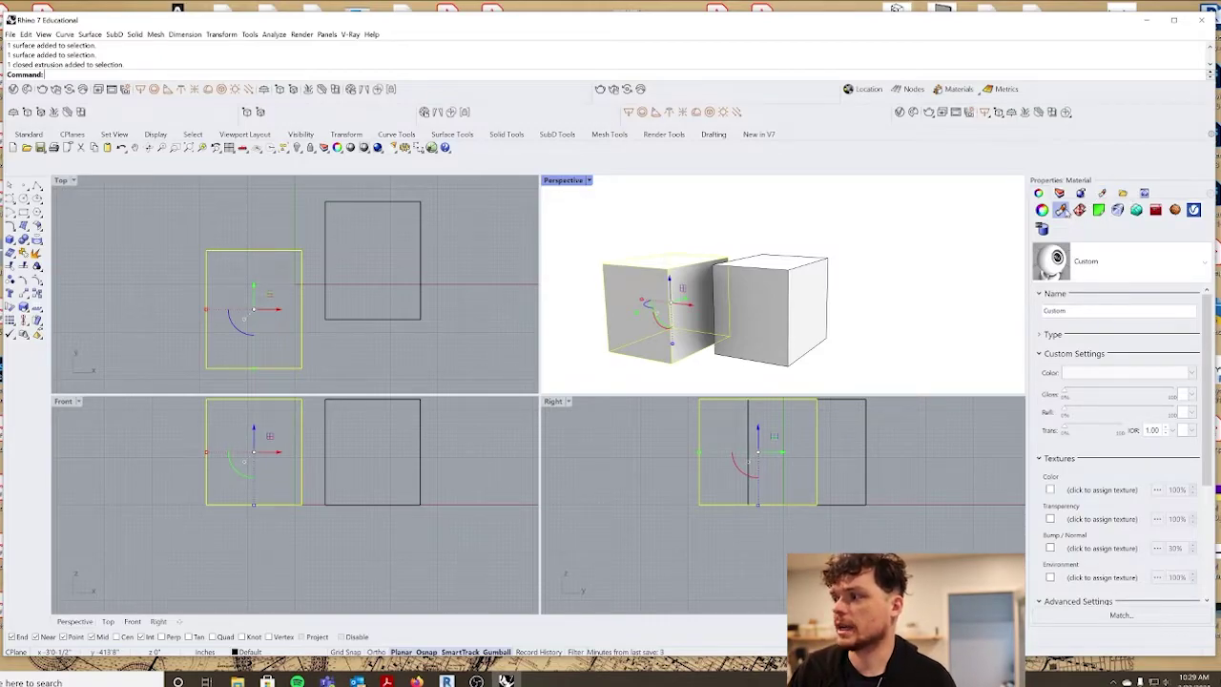
Assign the left box a new Custom material, named Custom (1).
{"action": "left_click", "coordinate": [1119, 264]}
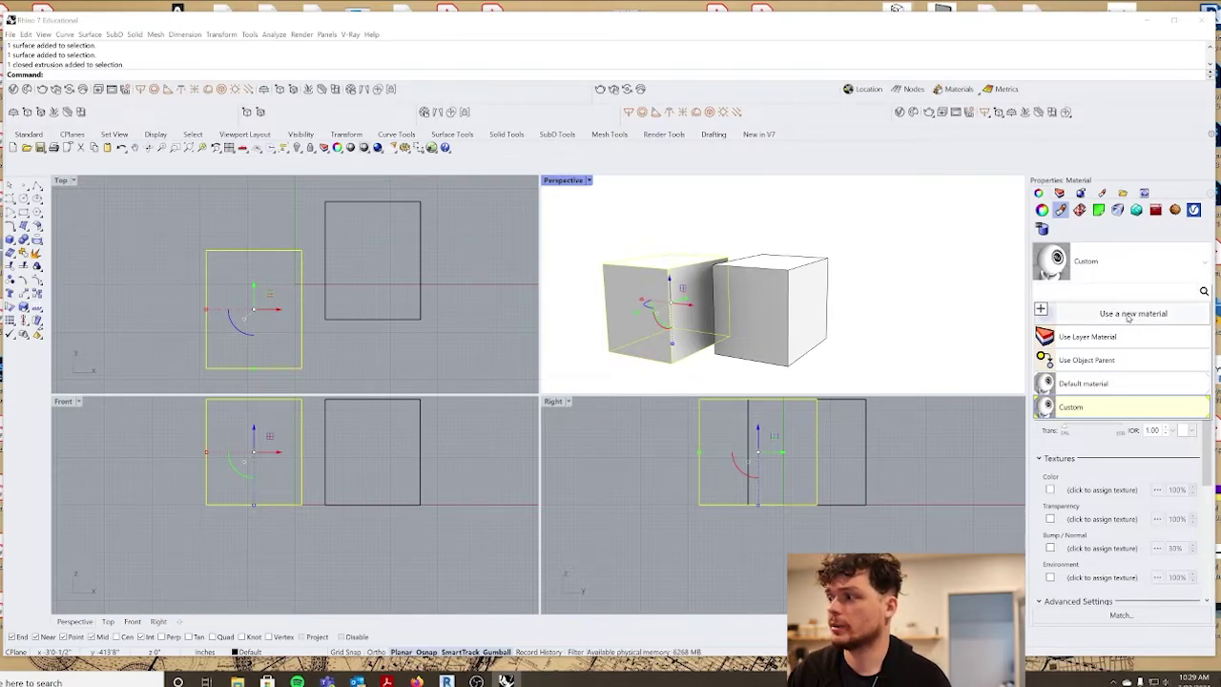
{"action": "left_click", "coordinate": [1130, 318]}
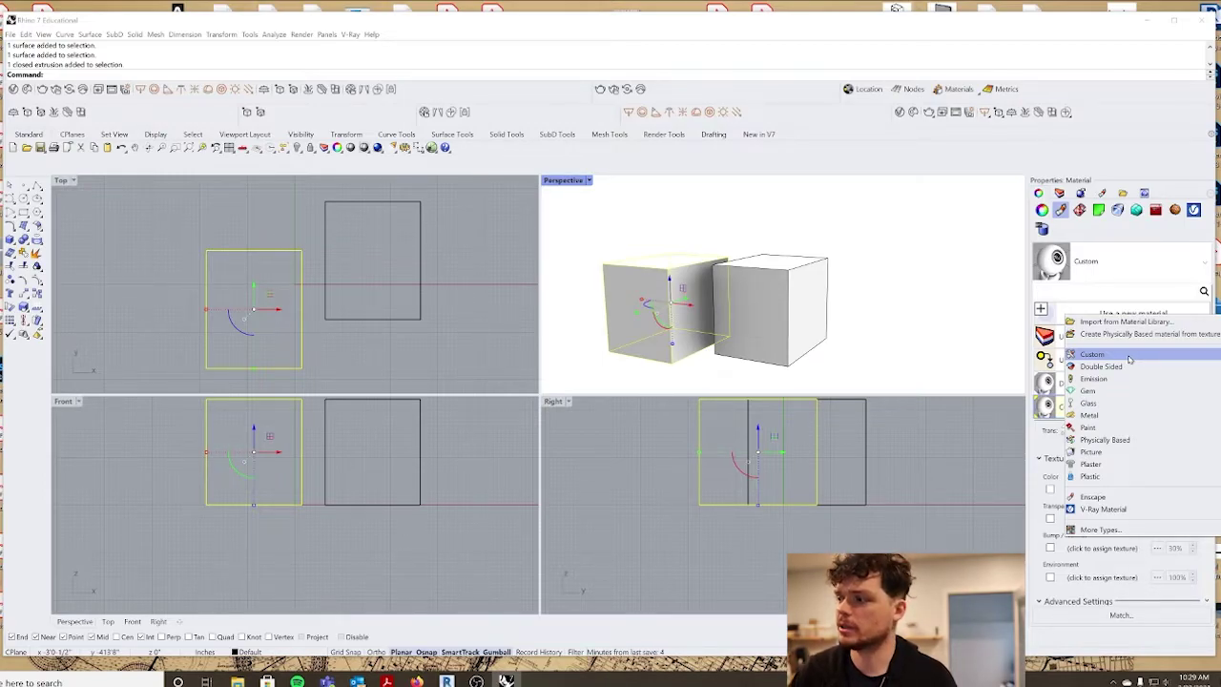
{"action": "left_click", "coordinate": [1130, 357]}
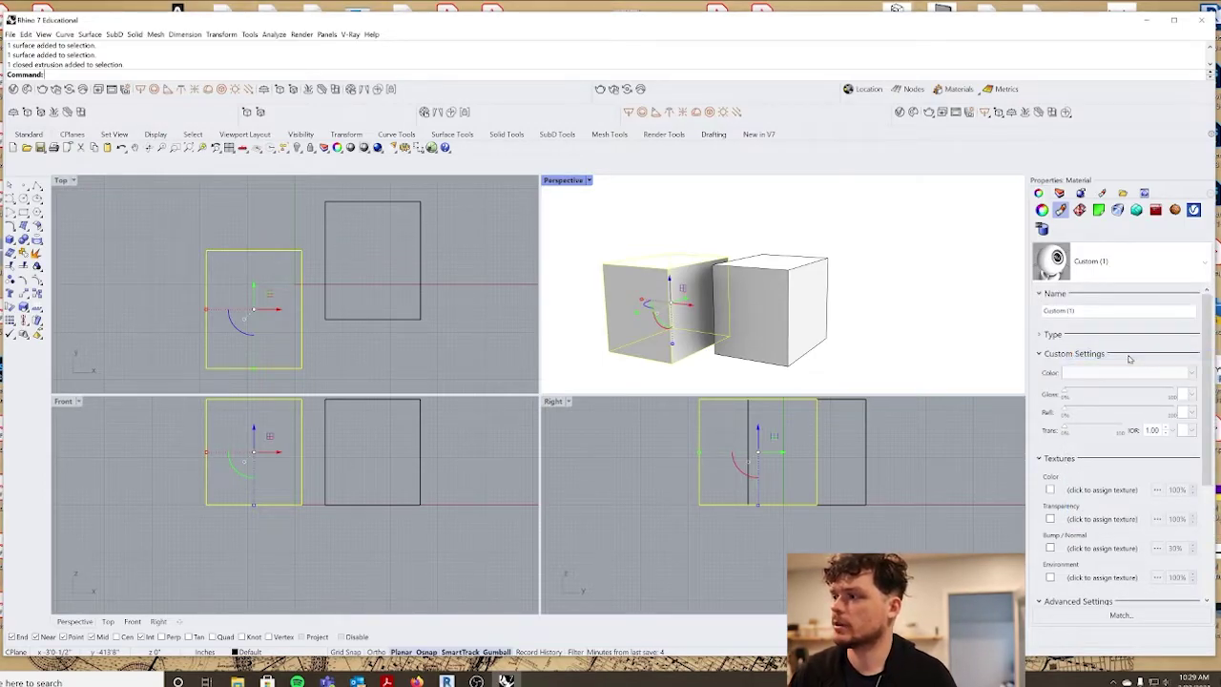
{"action": "left_click", "coordinate": [1081, 314]}
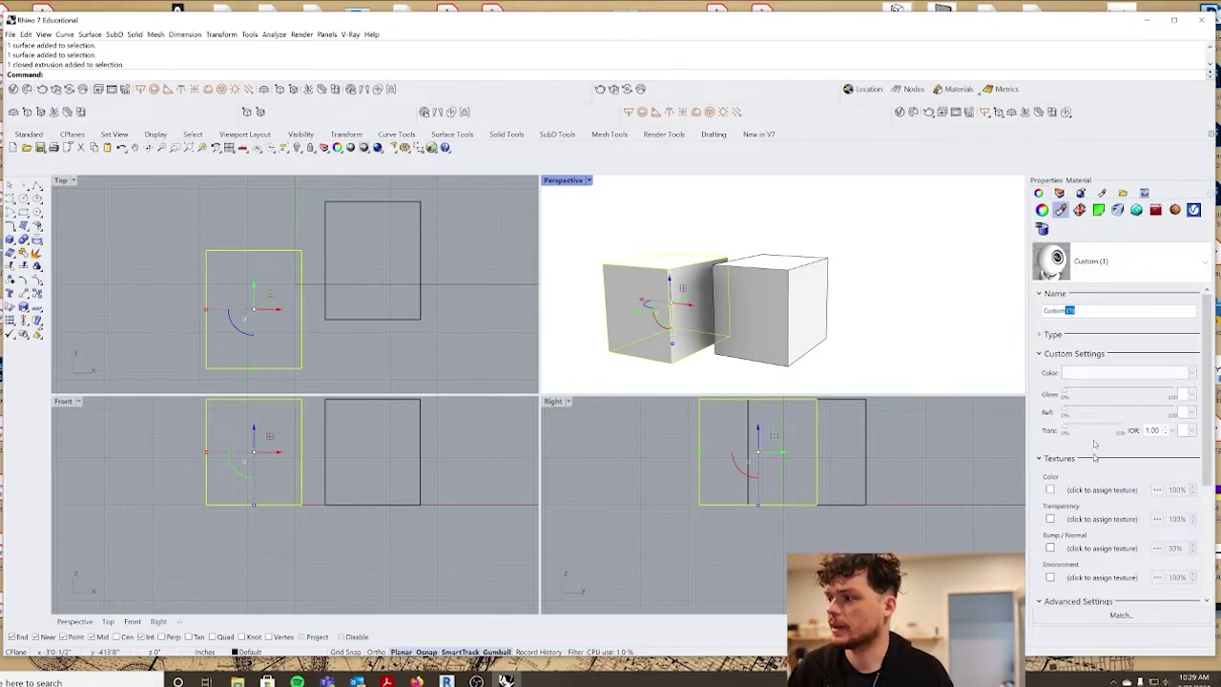
Set the Custom (1) material colour to pink.
{"action": "left_click", "coordinate": [1090, 375]}
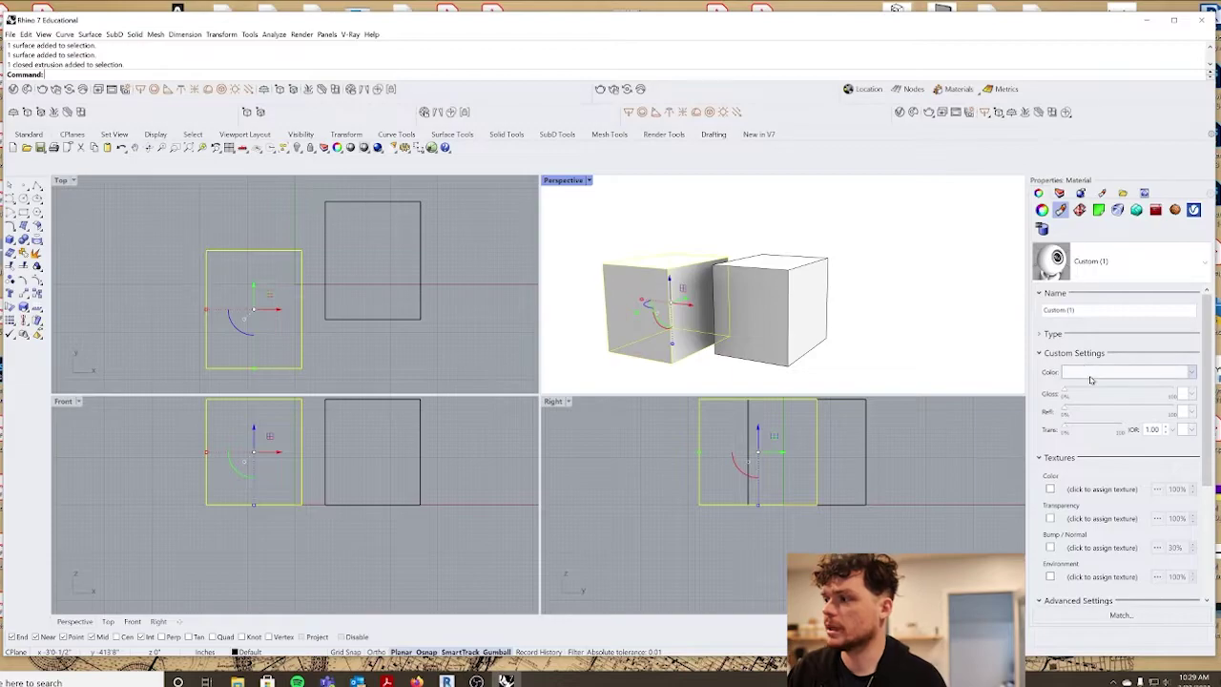
{"action": "left_click", "coordinate": [826, 372]}
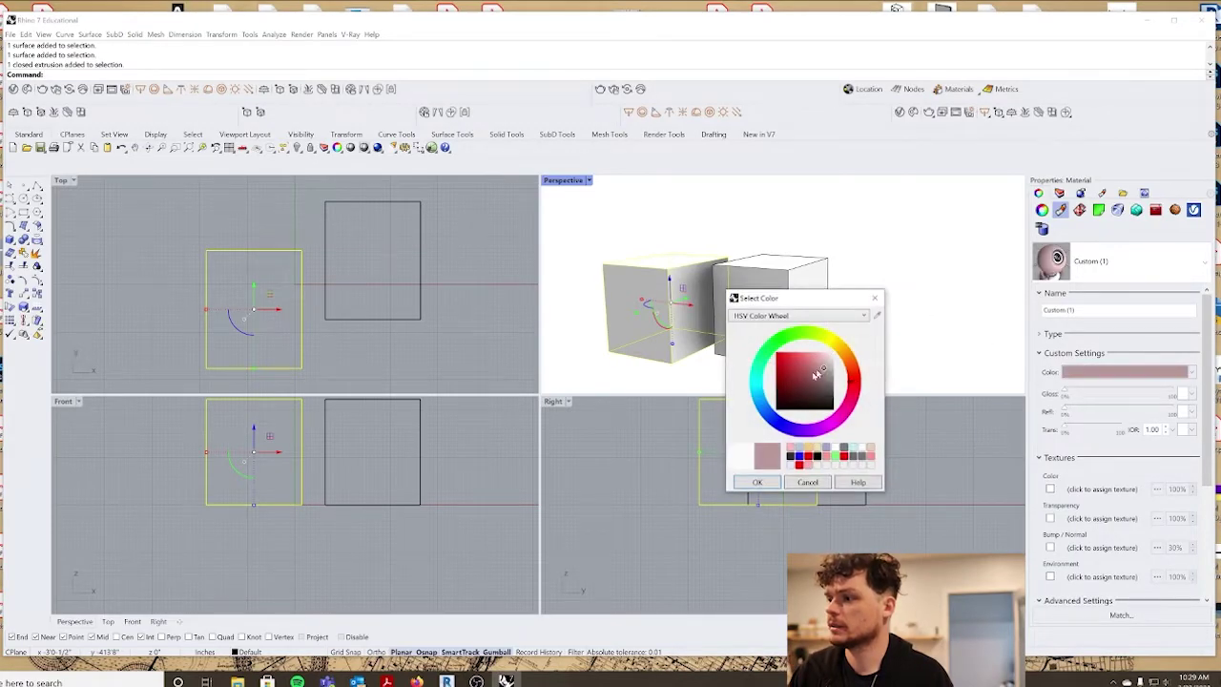
{"action": "left_click", "coordinate": [761, 483]}
Add Arc 45114.png as the colour texture at 25% strength.
{"action": "left_click", "coordinate": [1102, 489]}
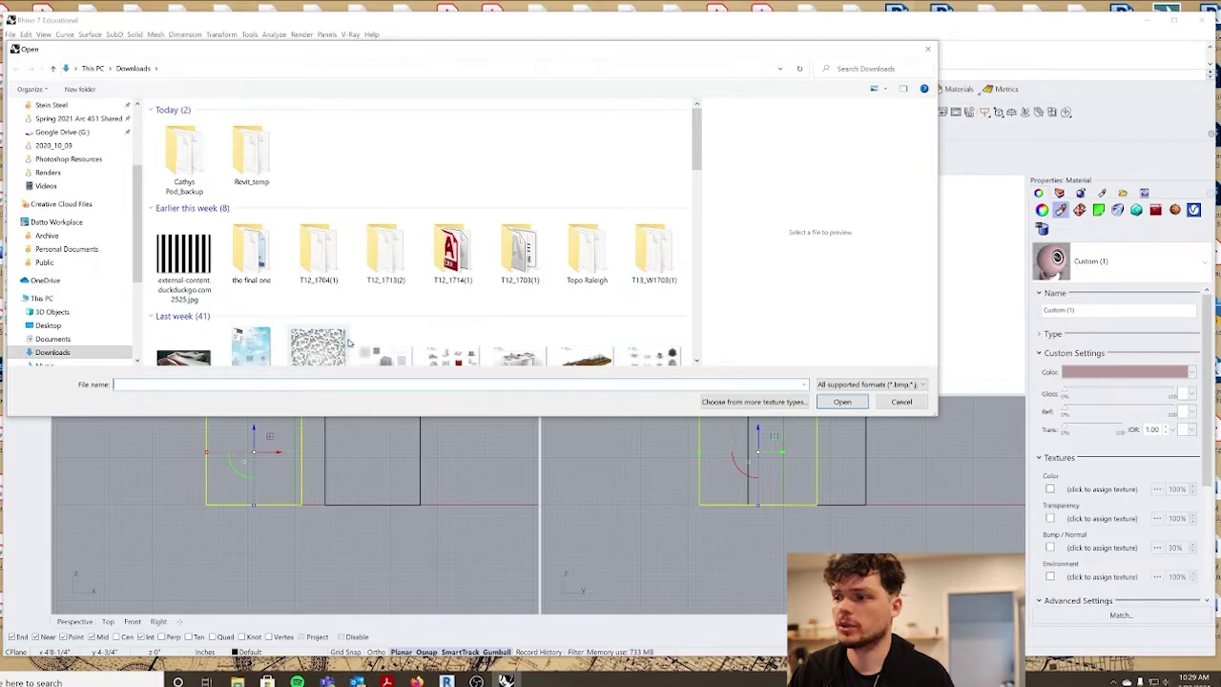
{"action": "scroll", "coordinate": [349, 344], "scroll_direction": "down", "scroll_amount": 2}
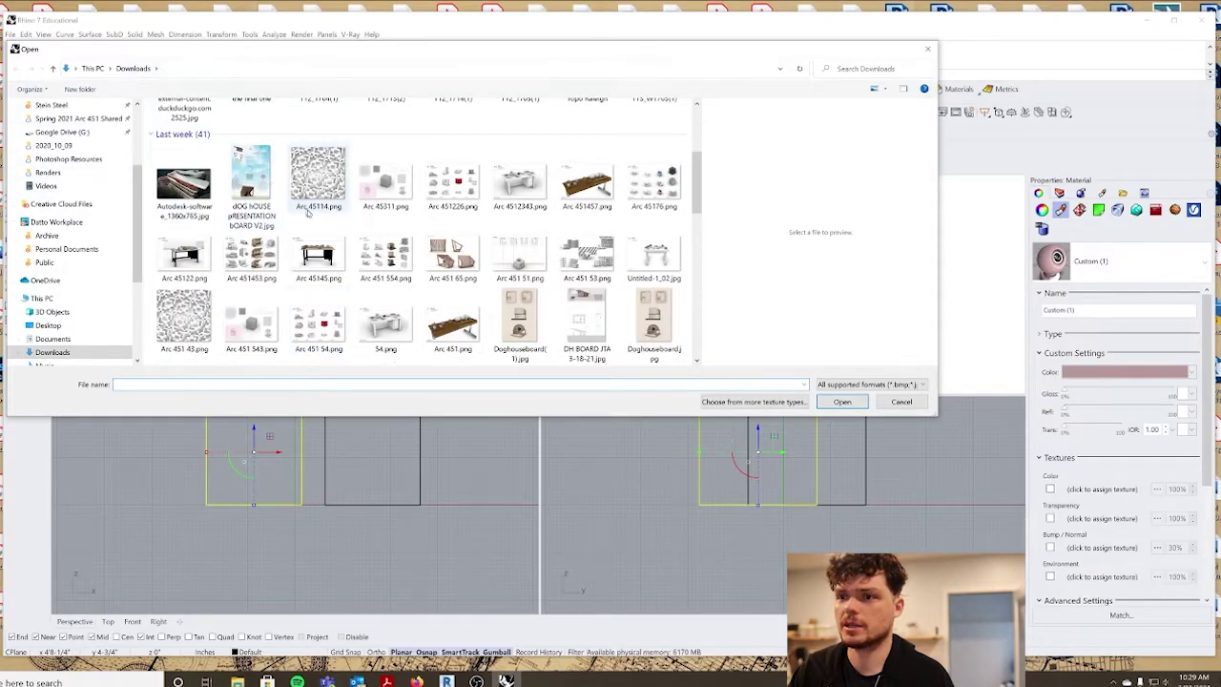
{"action": "scroll", "coordinate": [307, 212], "scroll_direction": "up", "scroll_amount": 2}
{"action": "left_click", "coordinate": [319, 343]}
{"action": "left_click", "coordinate": [842, 402]}
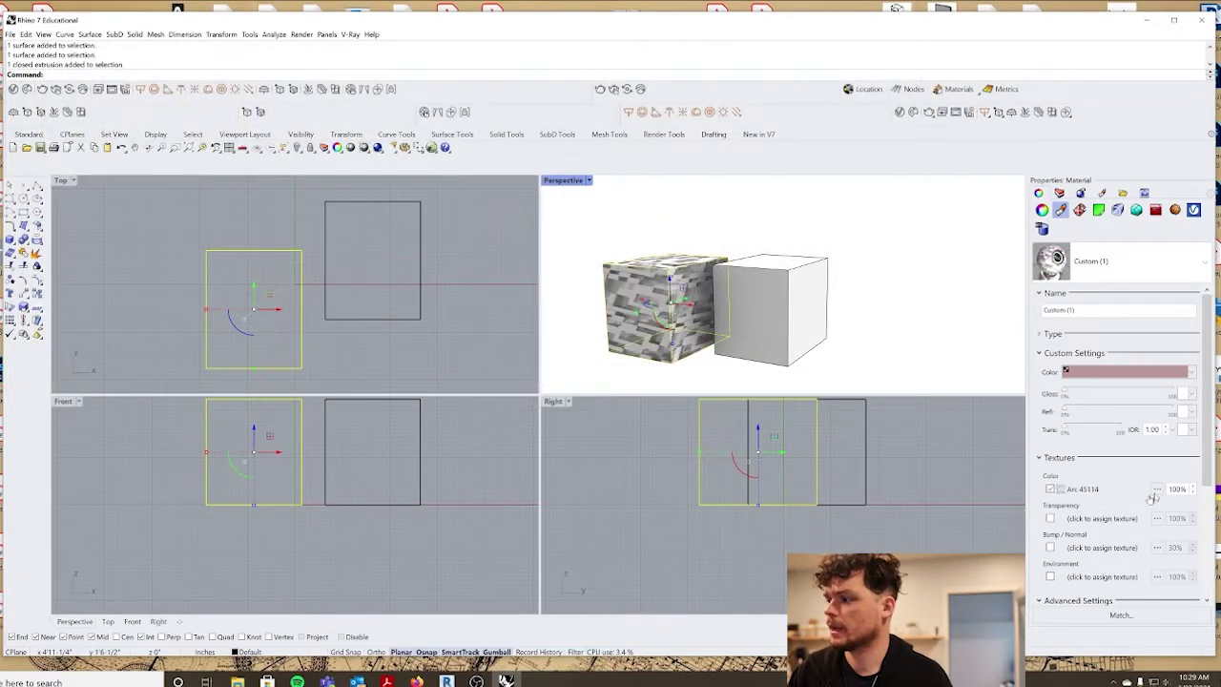
{"action": "left_click", "coordinate": [1186, 490]}
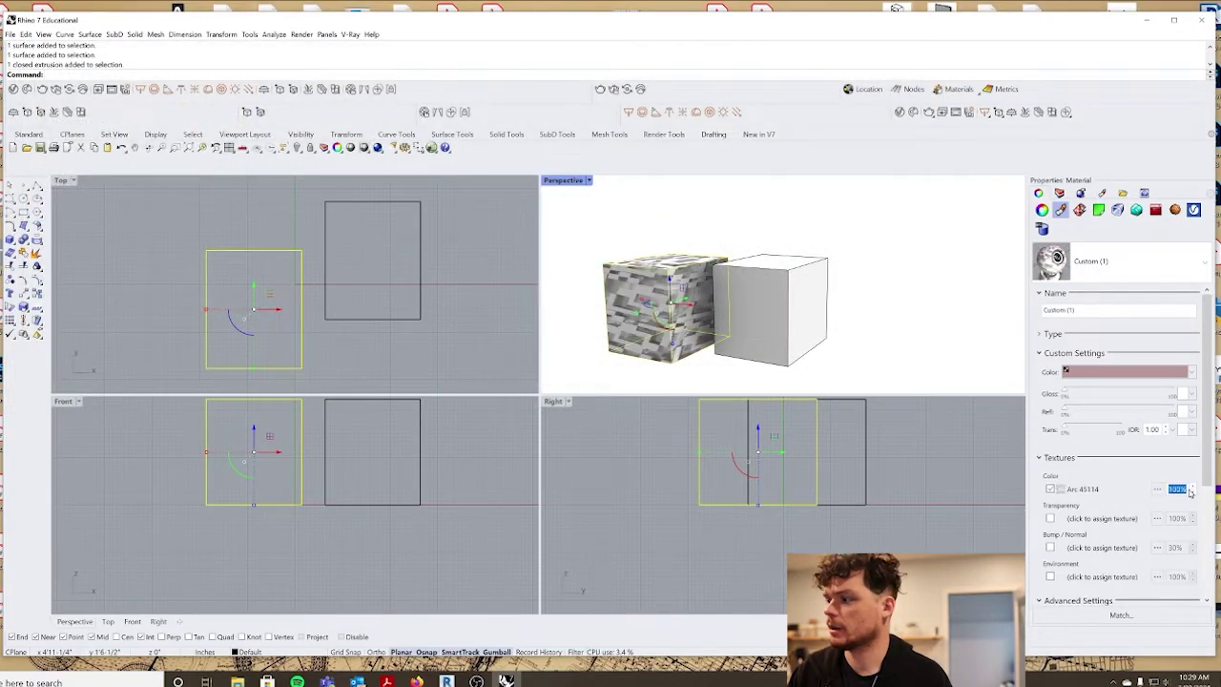
{"action": "left_click", "coordinate": [927, 384]}
{"action": "left_click", "coordinate": [695, 329]}
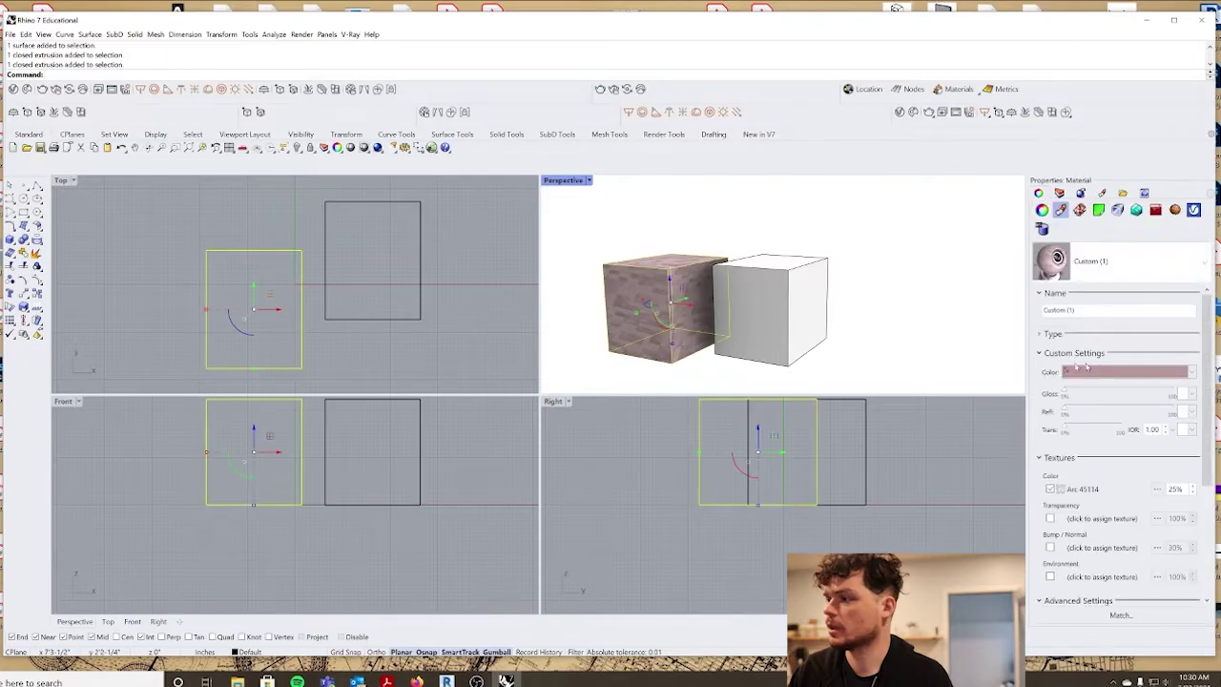
Replace the colour texture image with the cloudy png from Google Drive's Photoshop Resources folder.
{"action": "left_click", "coordinate": [1088, 489]}
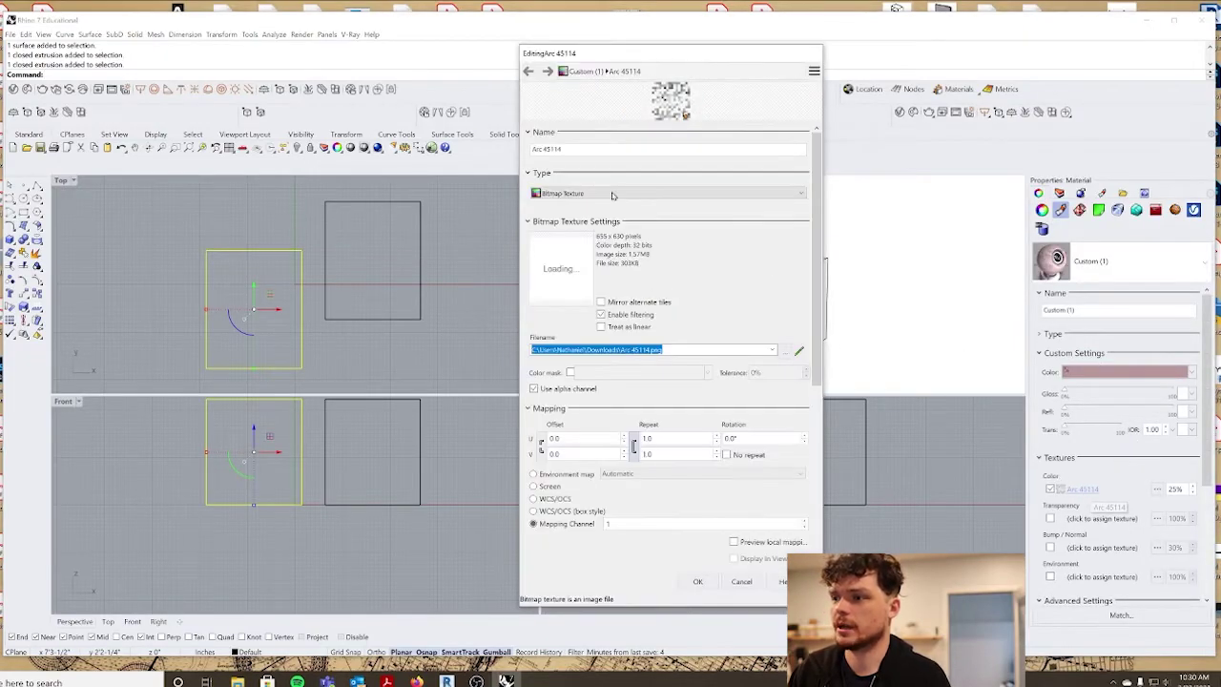
{"action": "left_click", "coordinate": [787, 351]}
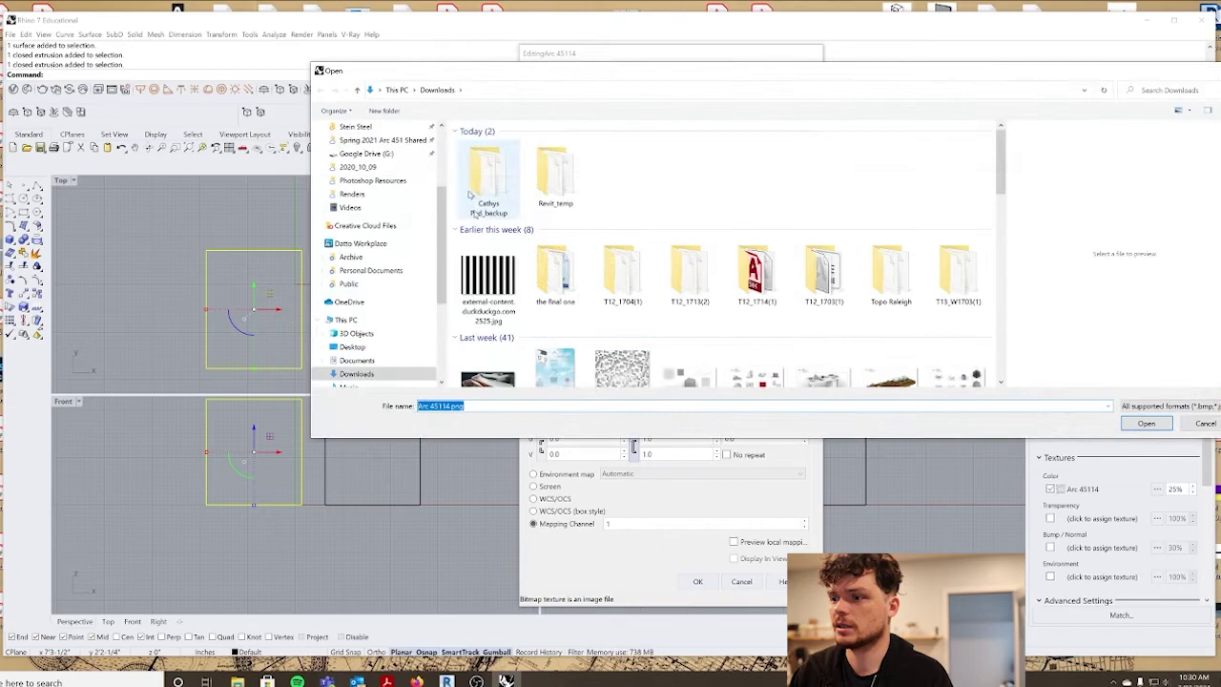
{"action": "left_click", "coordinate": [364, 153]}
{"action": "left_click", "coordinate": [366, 180]}
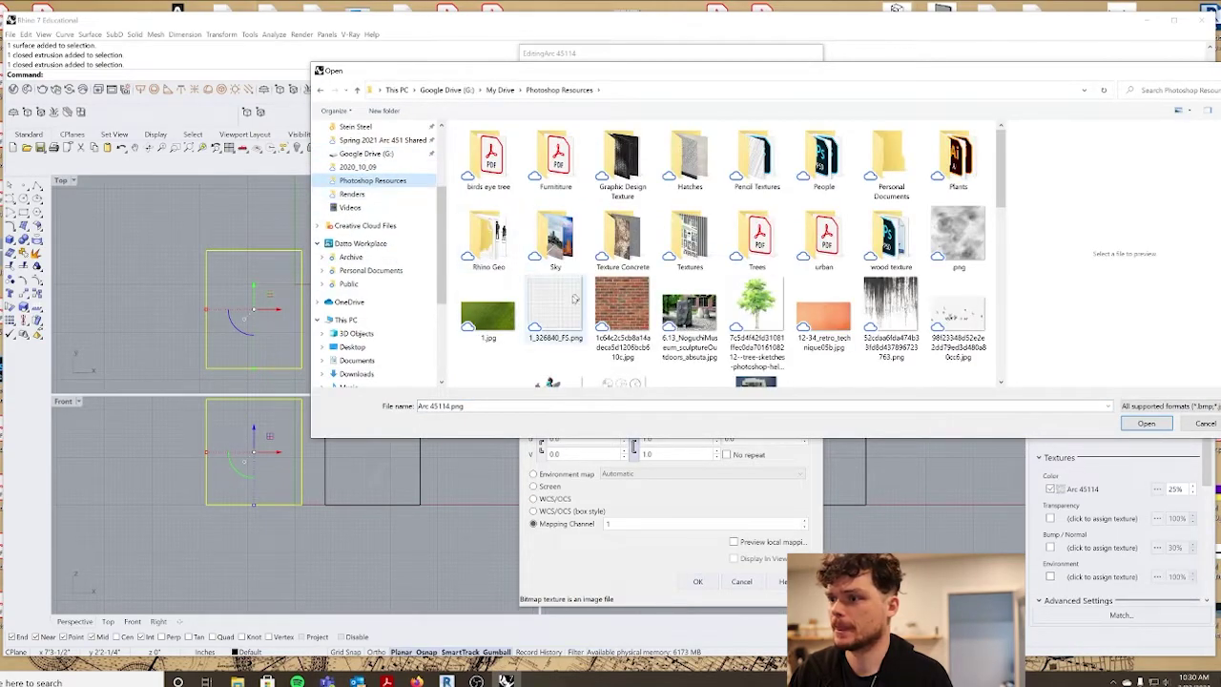
{"action": "left_click", "coordinate": [957, 237]}
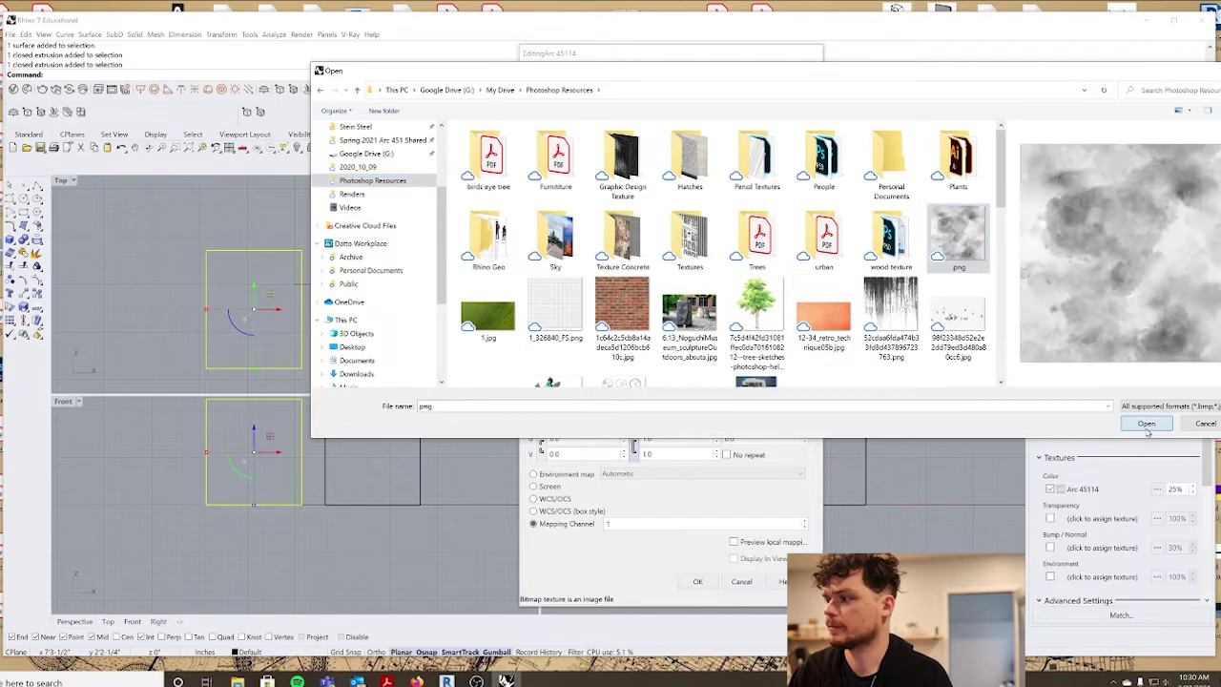
{"action": "left_click", "coordinate": [1146, 422]}
{"action": "left_click", "coordinate": [697, 582]}
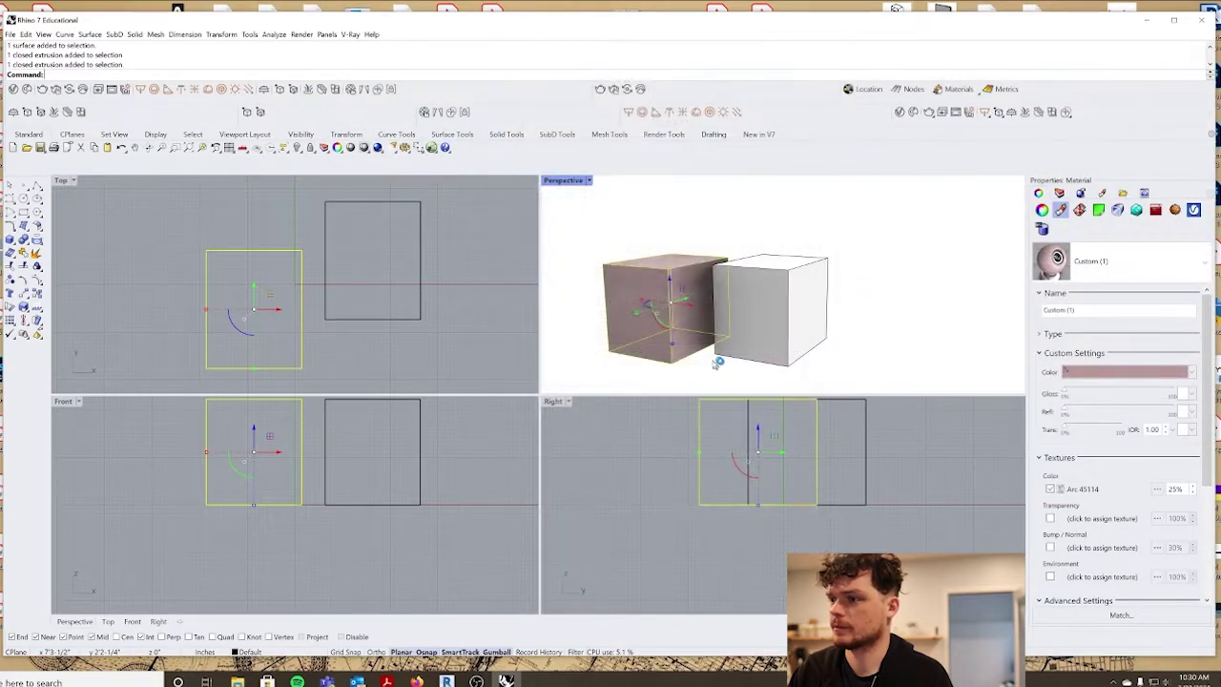
{"action": "left_click", "coordinate": [657, 197]}
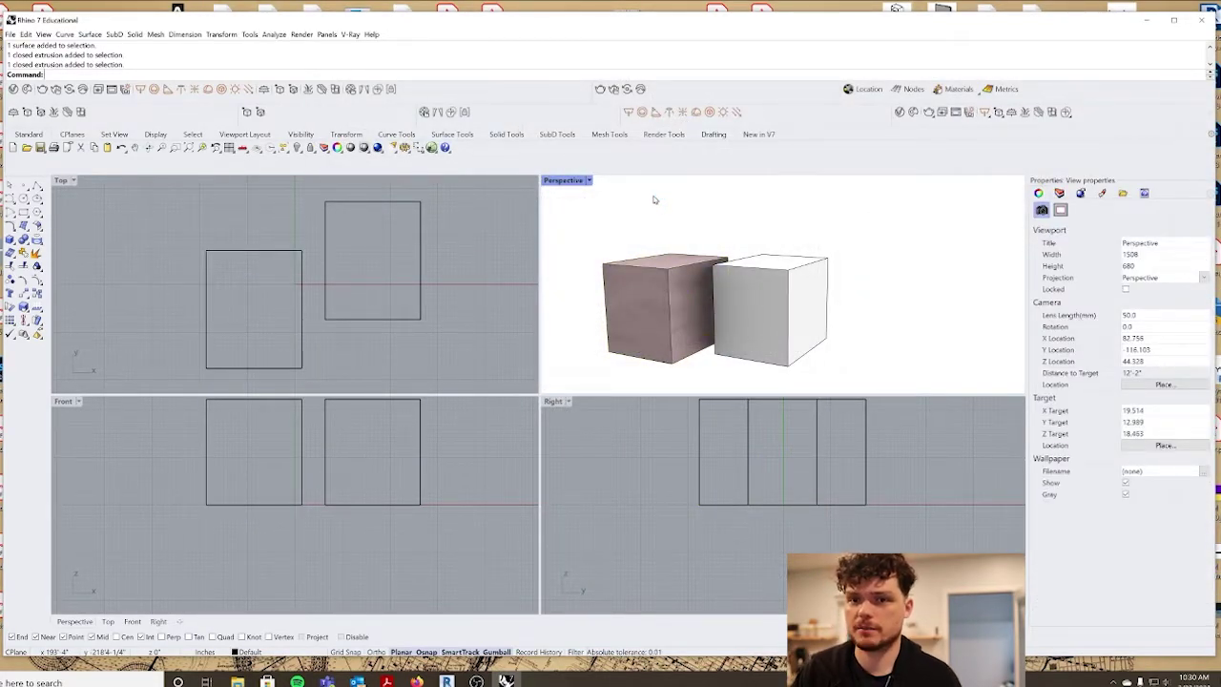
{"action": "left_click", "coordinate": [646, 307]}
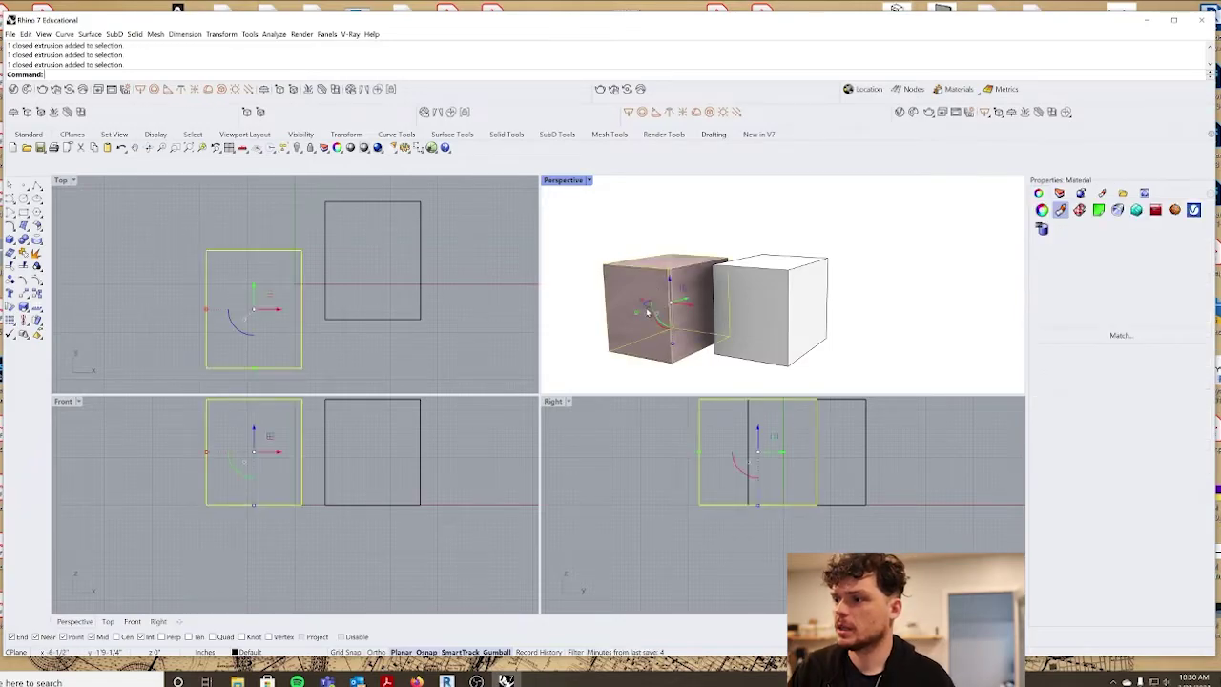
{"action": "left_click", "coordinate": [722, 238]}
Set the colour texture to repeat 5 times in U and V, rotated 90 degrees.
{"action": "left_click", "coordinate": [697, 291]}
{"action": "left_click", "coordinate": [1060, 210]}
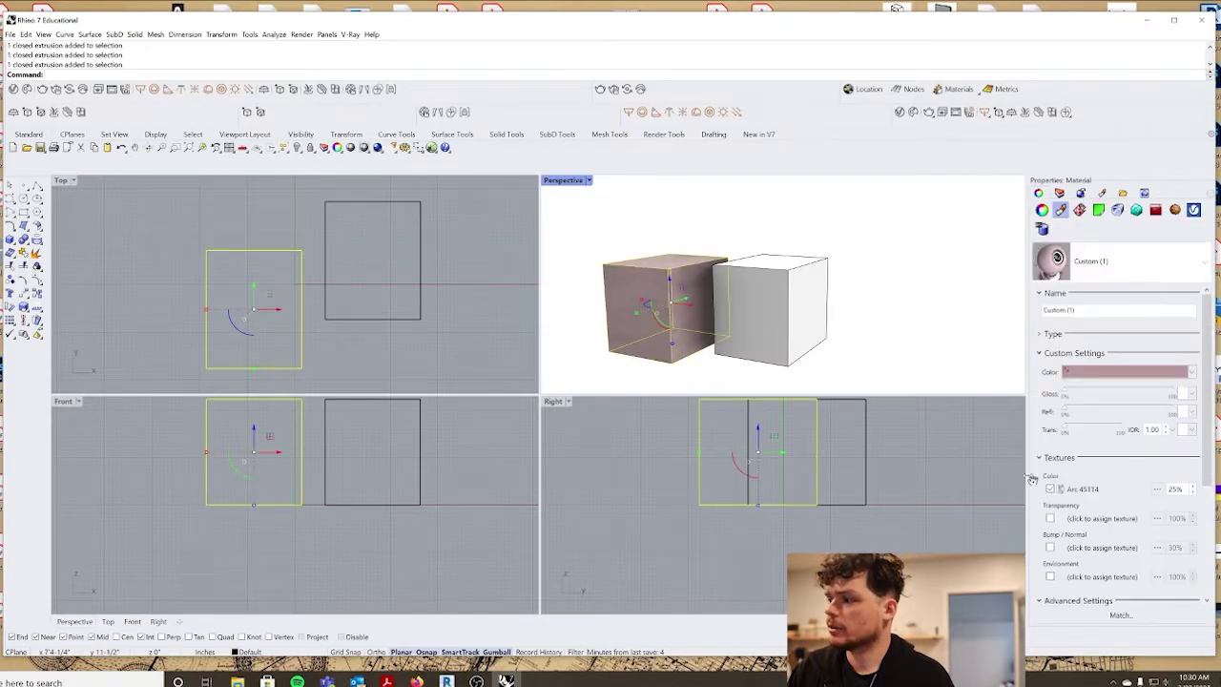
{"action": "left_click", "coordinate": [1085, 489]}
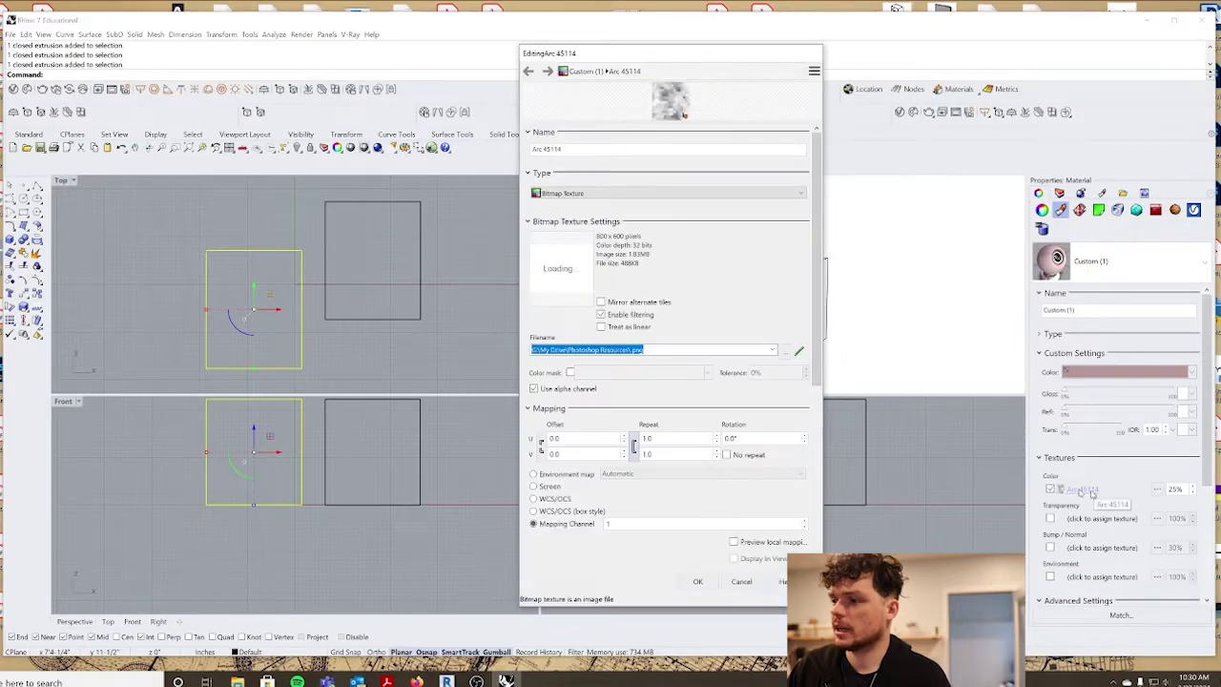
{"action": "left_click", "coordinate": [677, 438]}
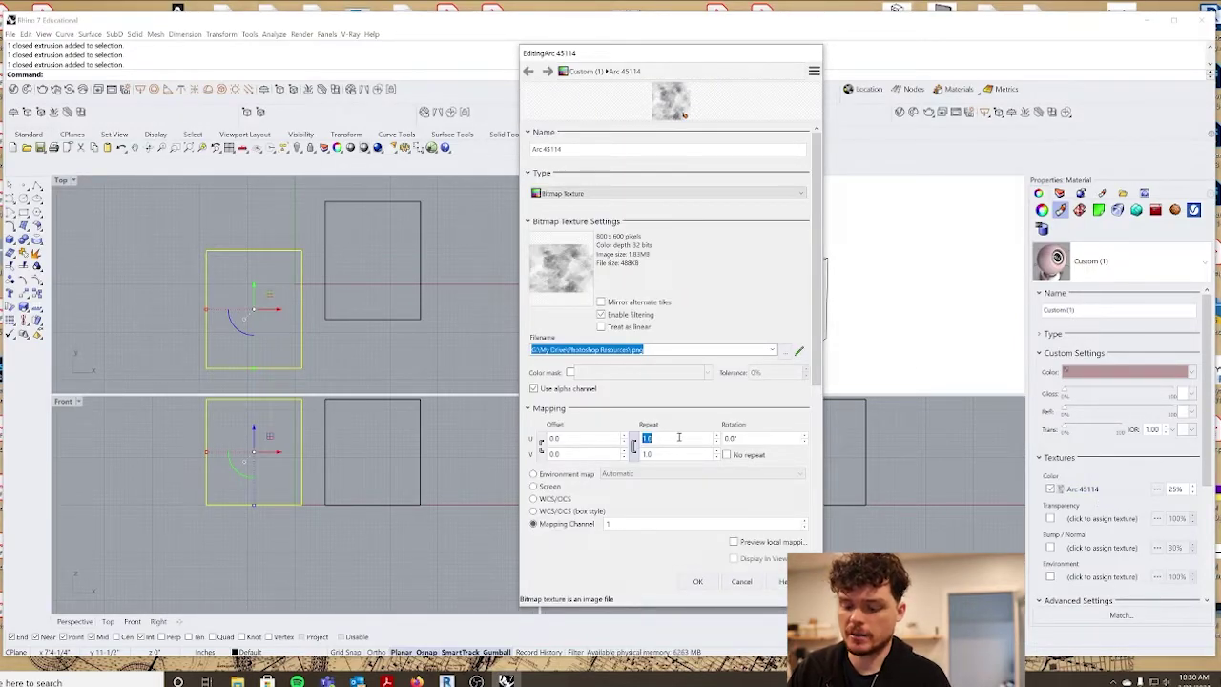
{"action": "type", "text": "5"}
{"action": "key", "text": "Return"}
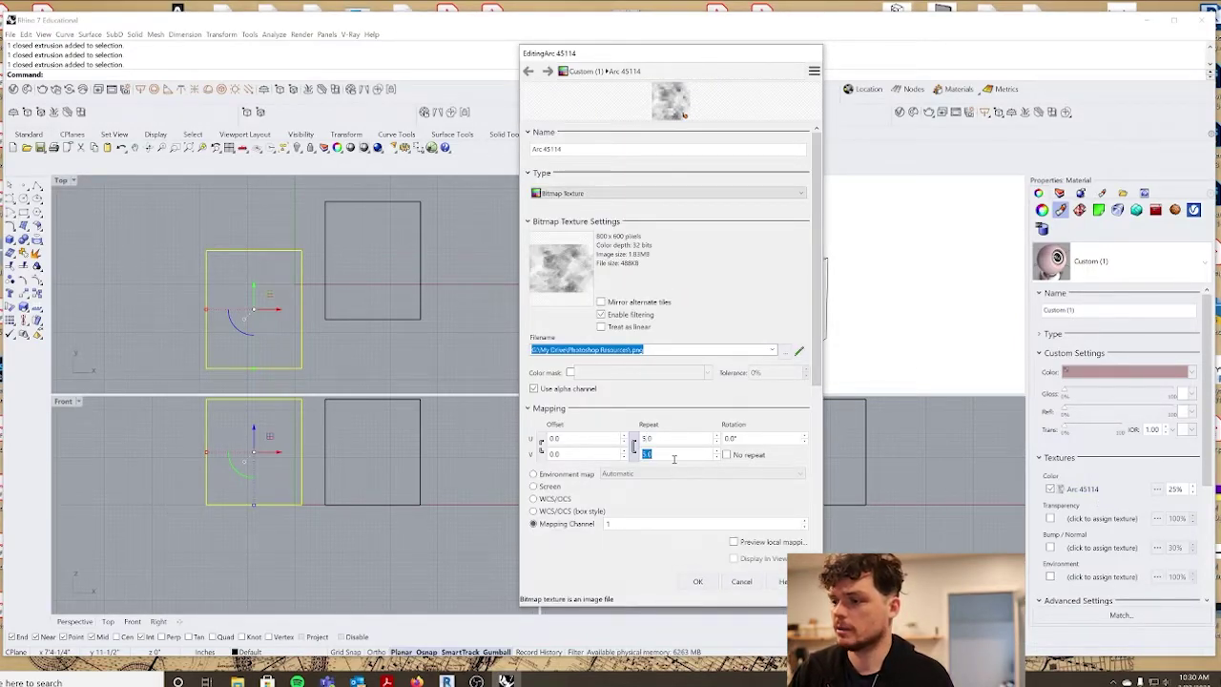
{"action": "left_click", "coordinate": [775, 438]}
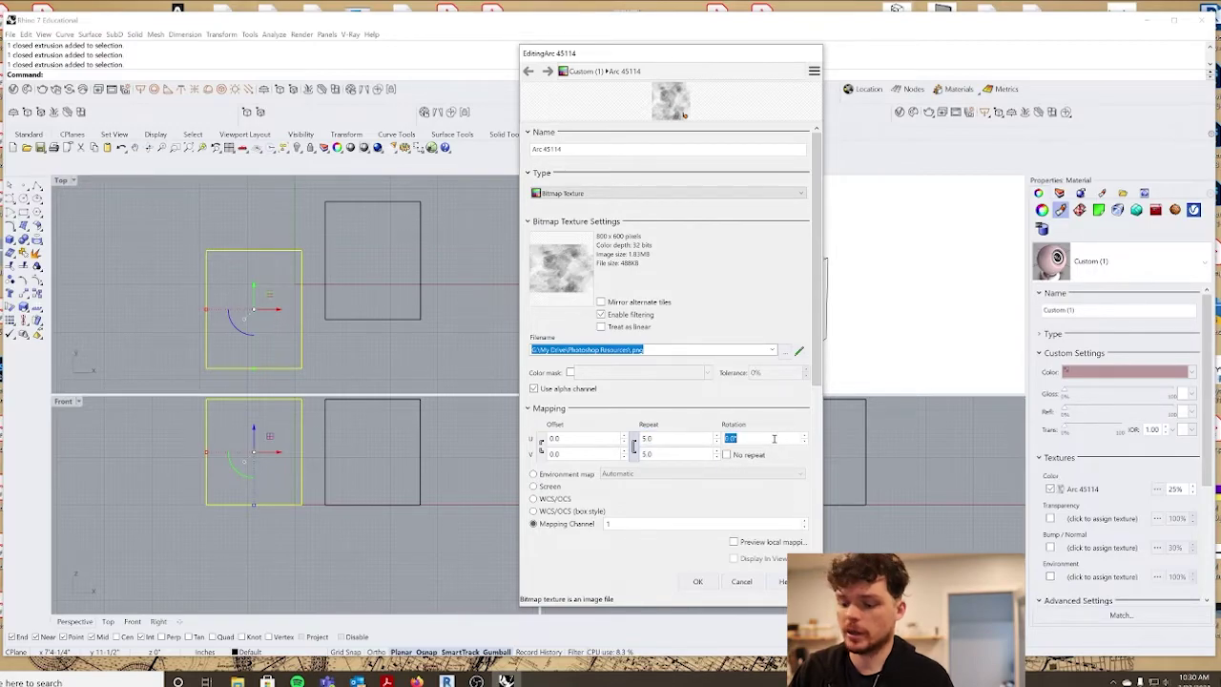
{"action": "left_click", "coordinate": [697, 581]}
Change the colour texture repeat from 5 to 2.
{"action": "left_click", "coordinate": [706, 220]}
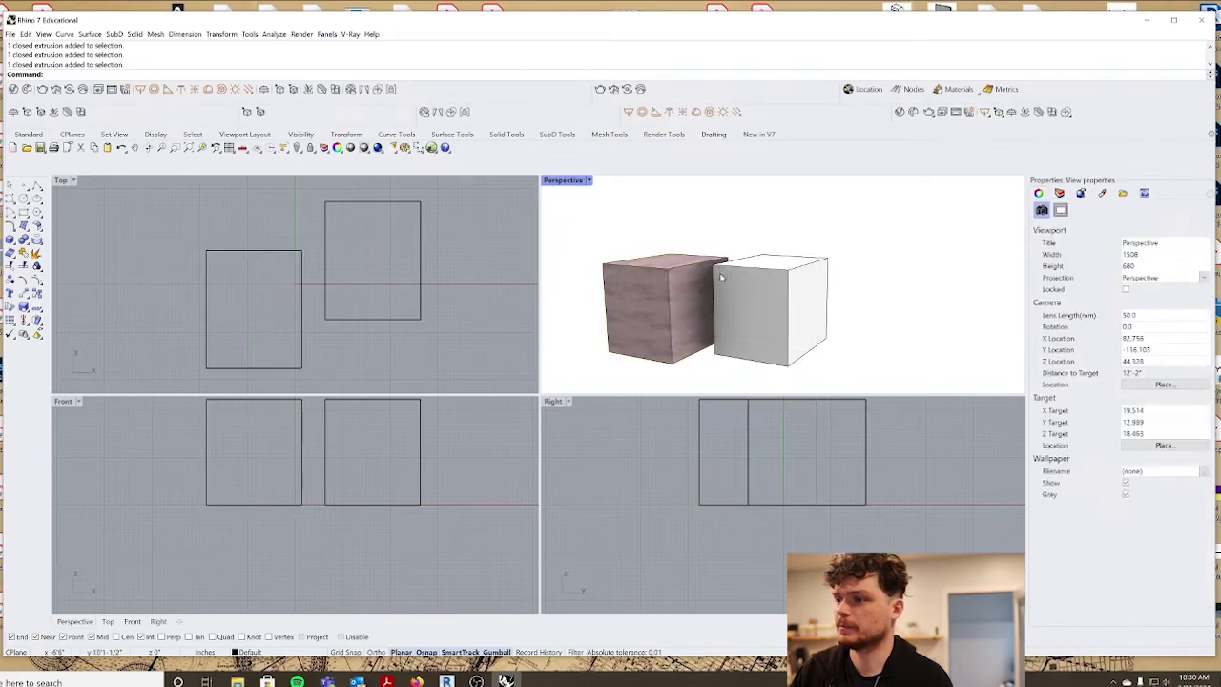
{"action": "right_click_drag", "start_coordinate": [658, 318], "coordinate": [703, 292]}
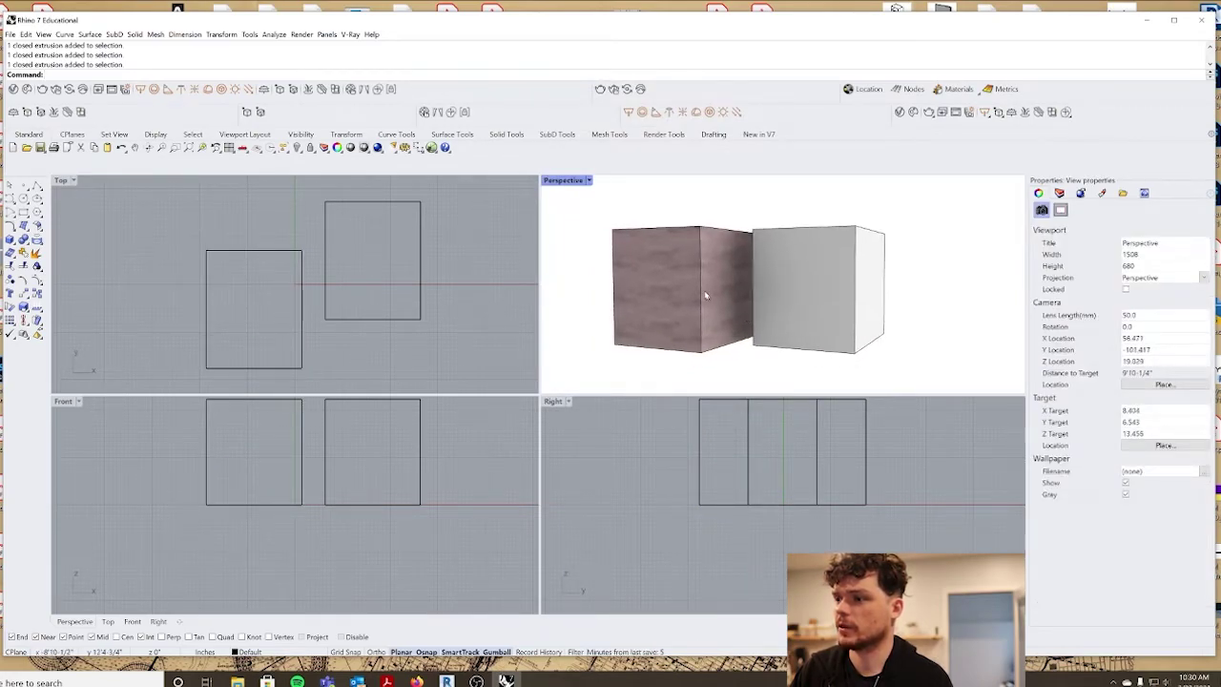
{"action": "scroll", "coordinate": [706, 294], "scroll_direction": "up", "scroll_amount": 4}
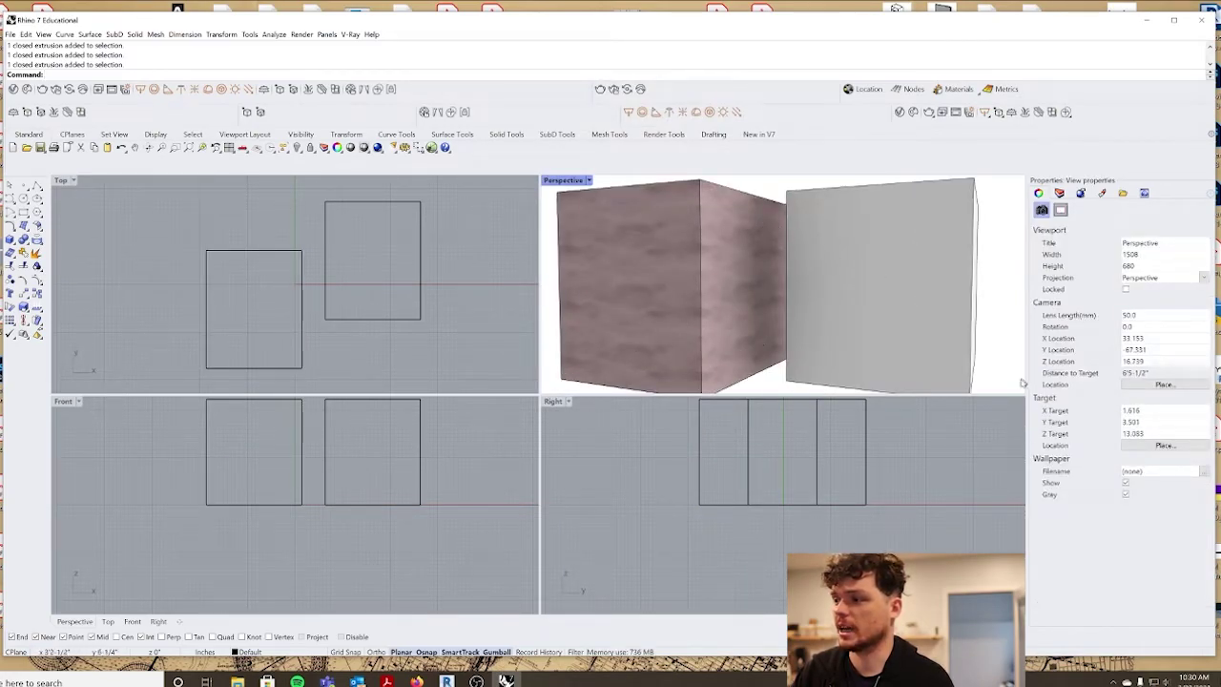
{"action": "left_click", "coordinate": [719, 282]}
{"action": "double_click", "coordinate": [1082, 488]}
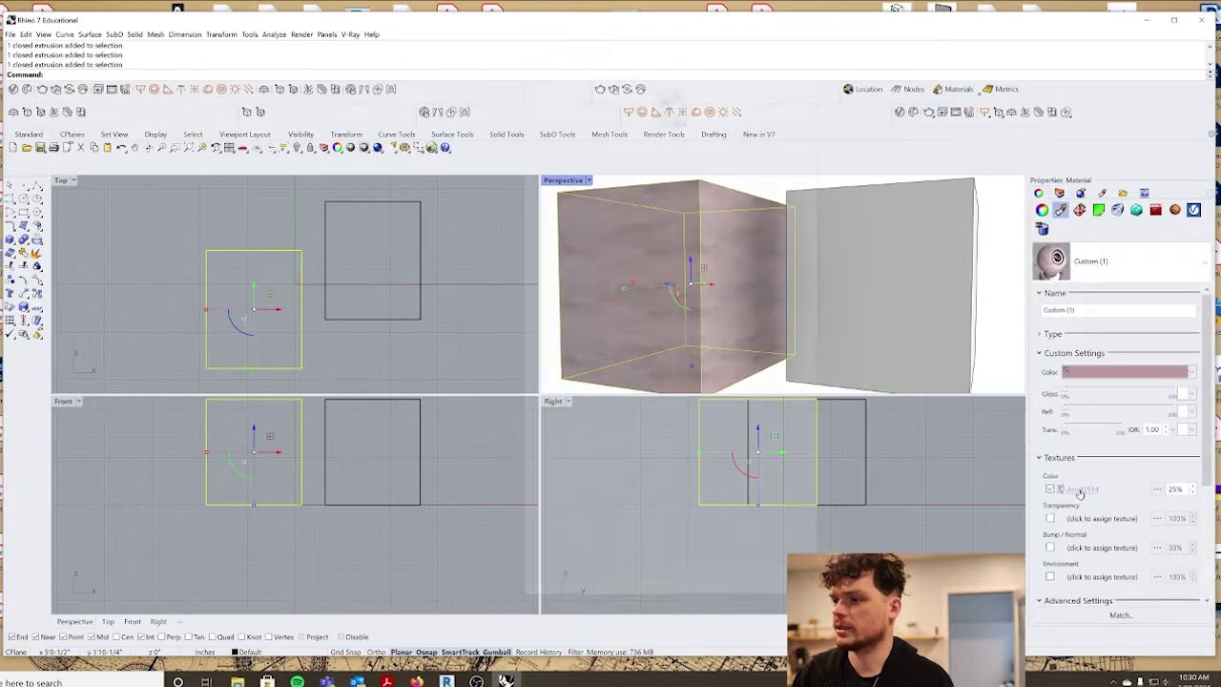
{"action": "double_click", "coordinate": [670, 438]}
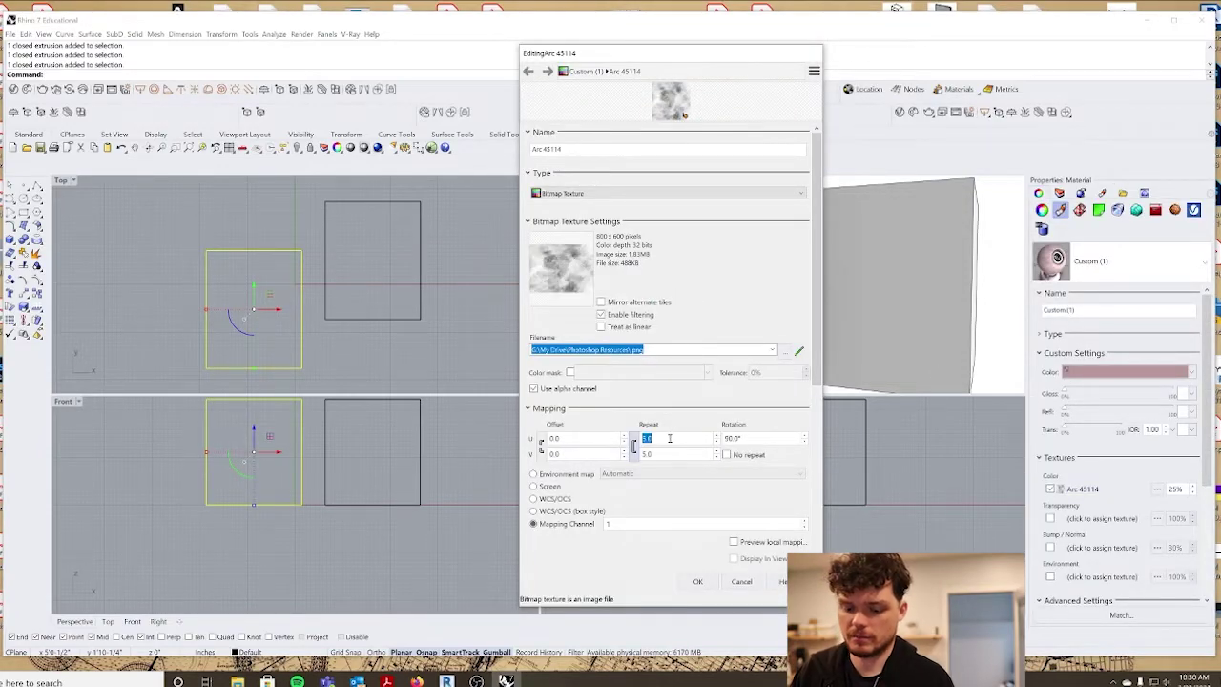
{"action": "type", "text": "2"}
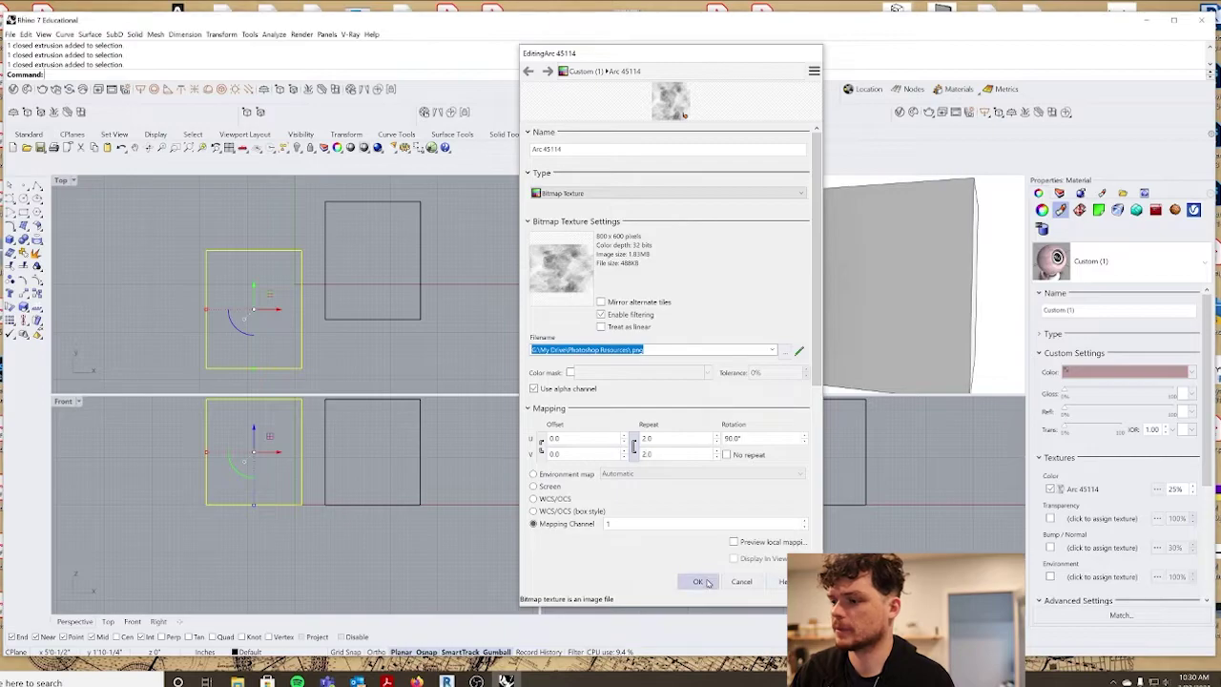
{"action": "left_click", "coordinate": [697, 581]}
{"action": "scroll", "coordinate": [683, 289], "scroll_direction": "down", "scroll_amount": 3}
{"action": "key", "text": "Escape"}
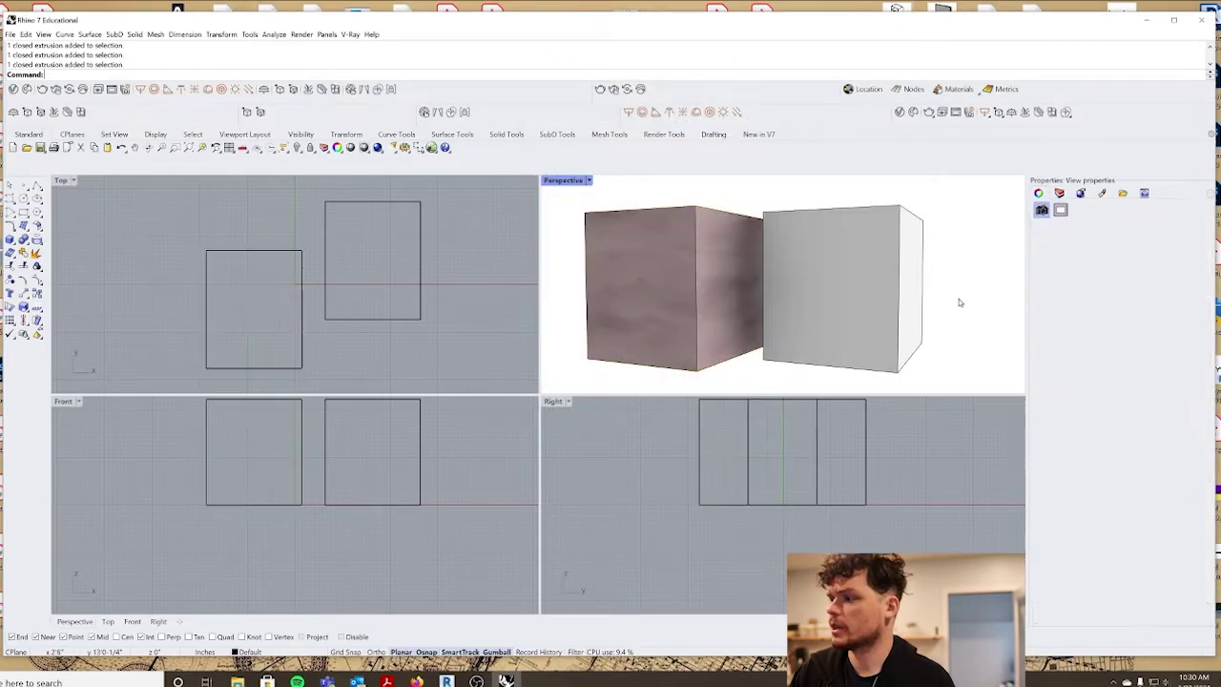
Assign the dripping-streaks png as the left box's transparency texture.
{"action": "left_click", "coordinate": [682, 309]}
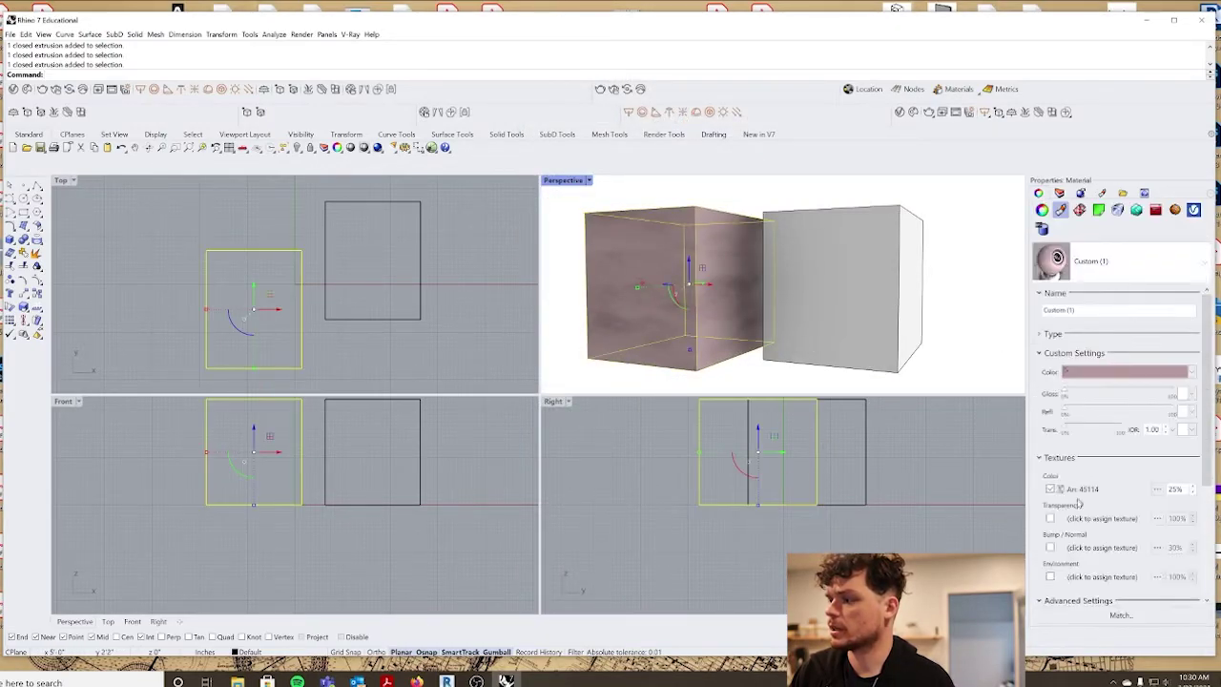
{"action": "left_click", "coordinate": [1093, 578]}
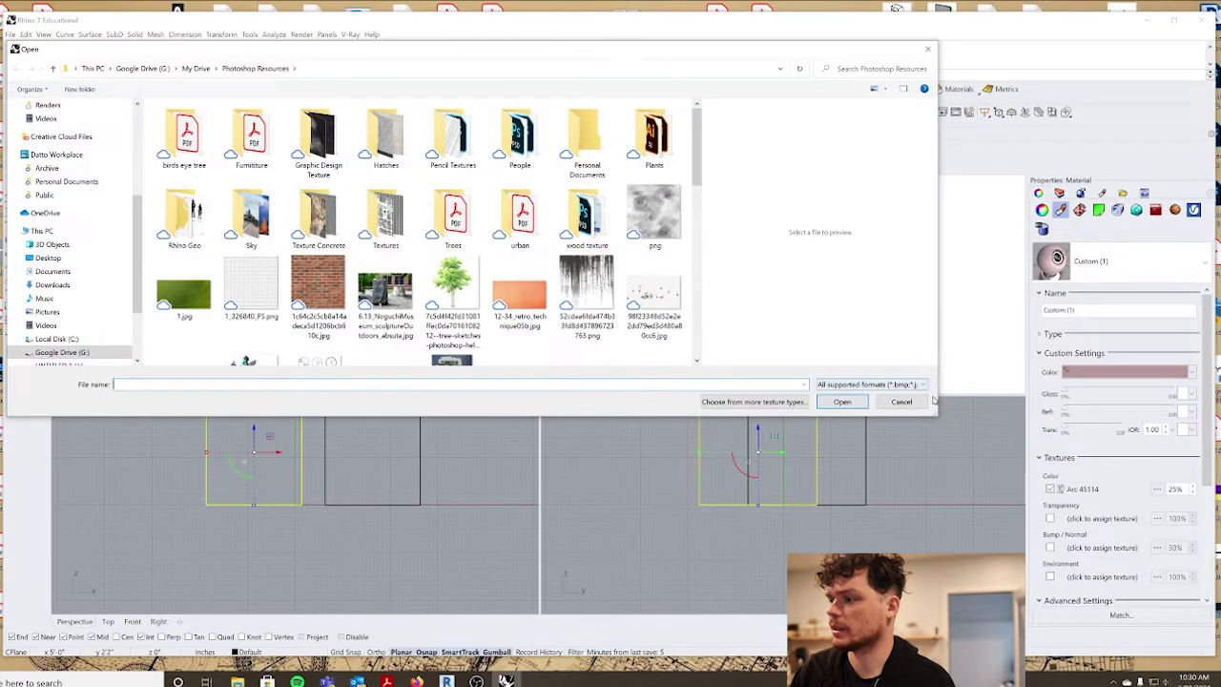
{"action": "left_click", "coordinate": [901, 402]}
{"action": "left_click", "coordinate": [1105, 518]}
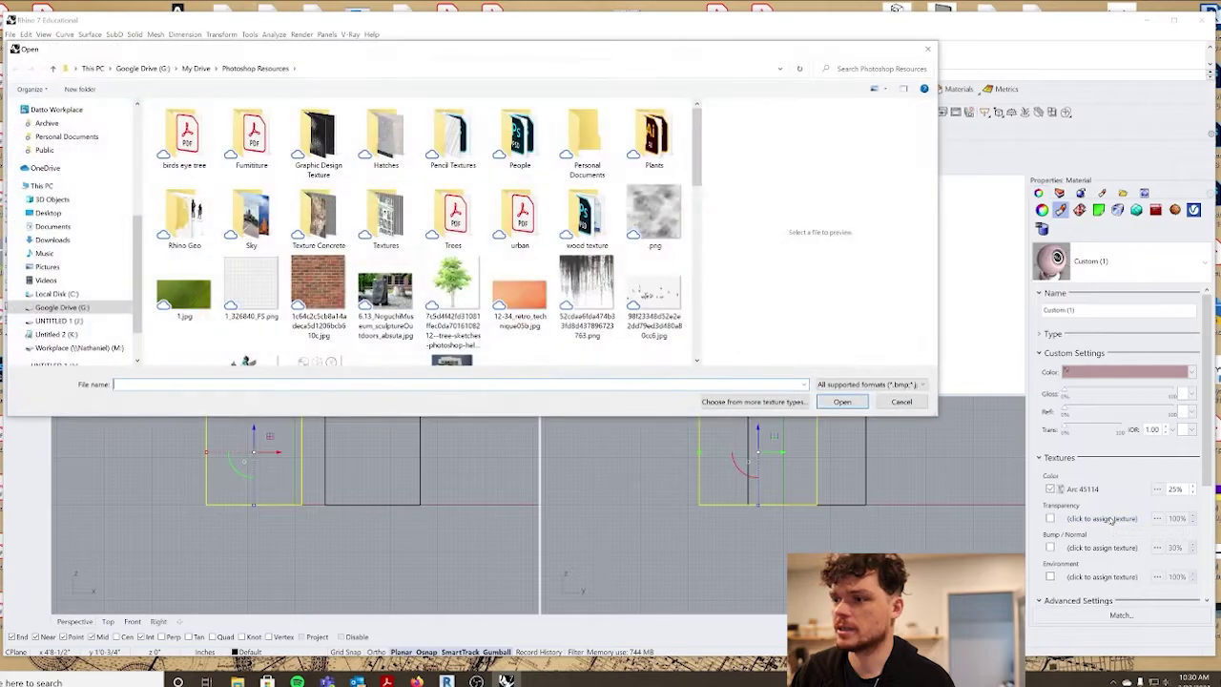
{"action": "left_click", "coordinate": [616, 313]}
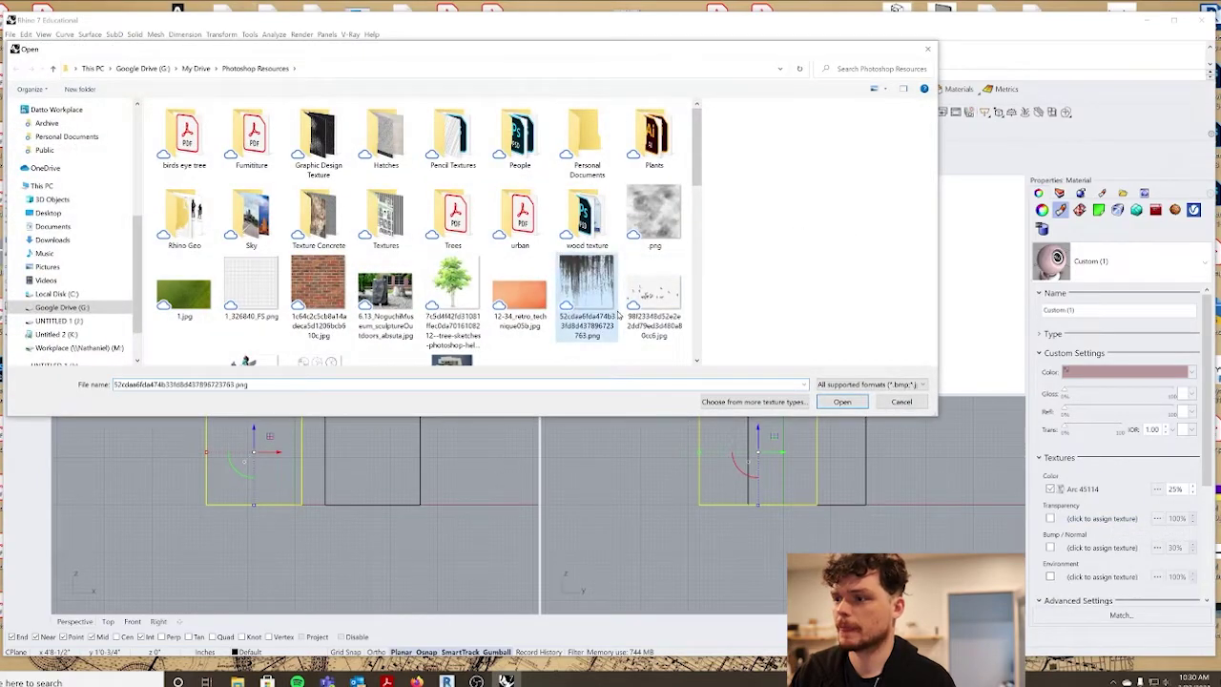
{"action": "left_click", "coordinate": [842, 401]}
{"action": "mouse_move", "coordinate": [667, 285]}
{"action": "right_mouse_down"}
{"action": "mouse_move", "coordinate": [740, 317]}
{"action": "mouse_move", "coordinate": [700, 325]}
{"action": "mouse_move", "coordinate": [665, 303]}
{"action": "right_mouse_up"}
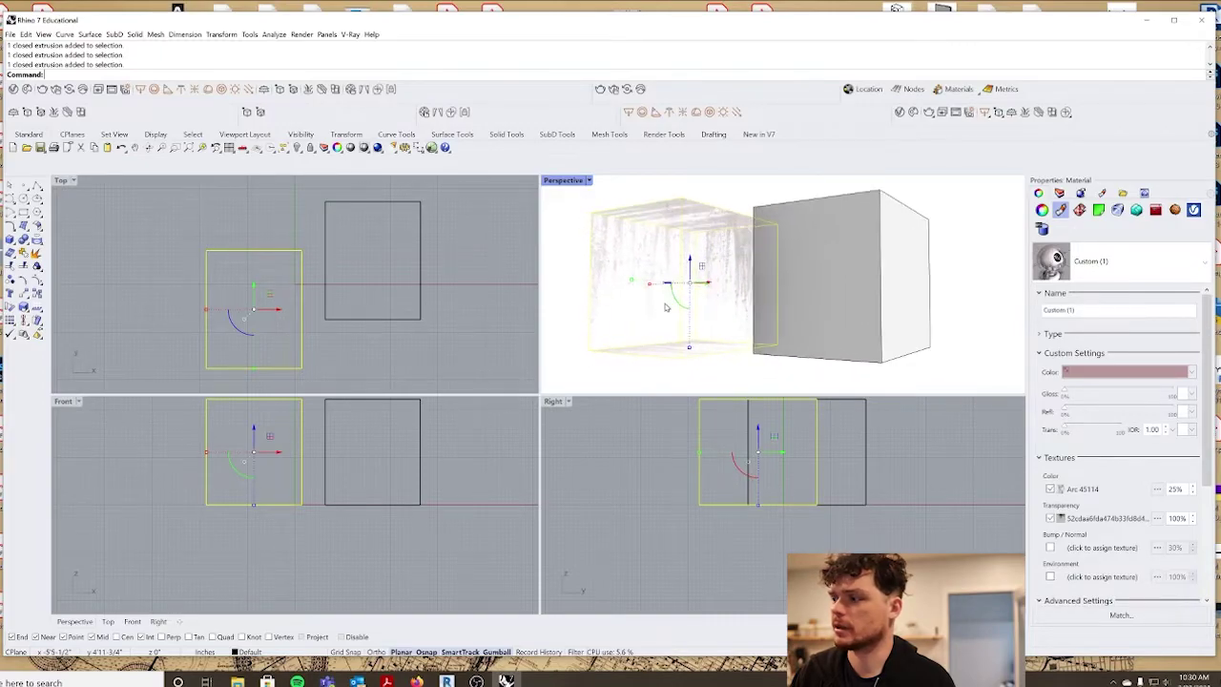
Set the transparency texture strength to 25% and open its bitmap settings.
{"action": "double_click", "coordinate": [1178, 518]}
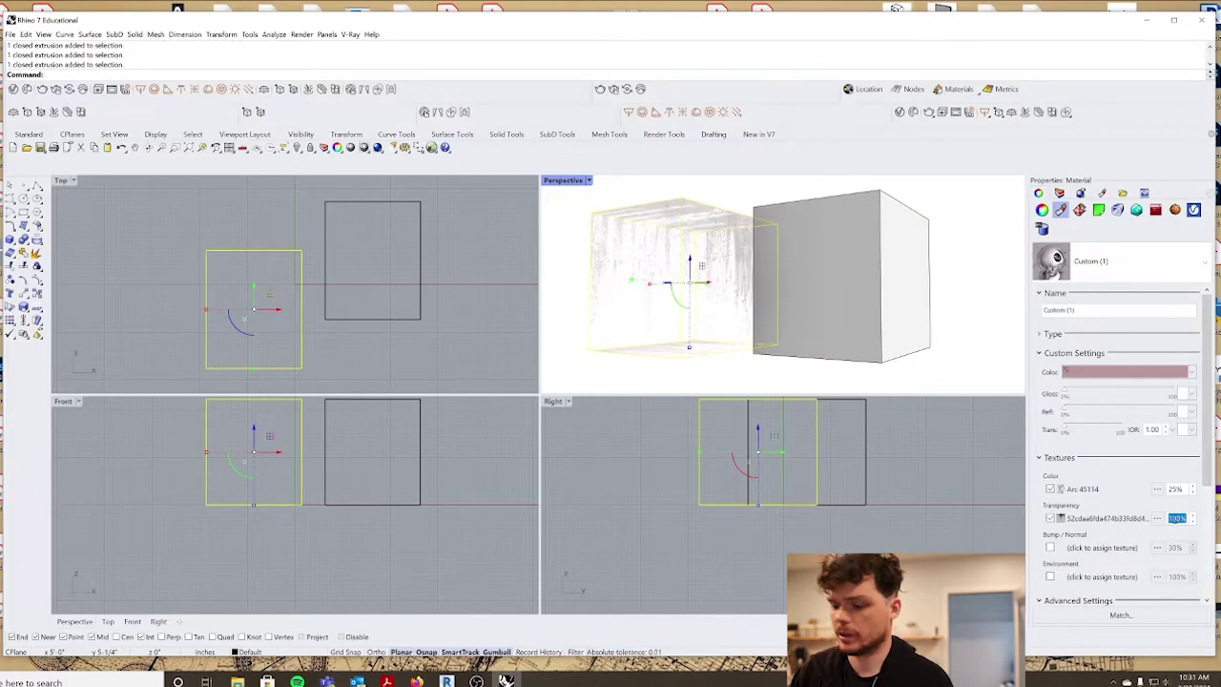
{"action": "left_click", "coordinate": [722, 192]}
{"action": "left_click", "coordinate": [725, 244]}
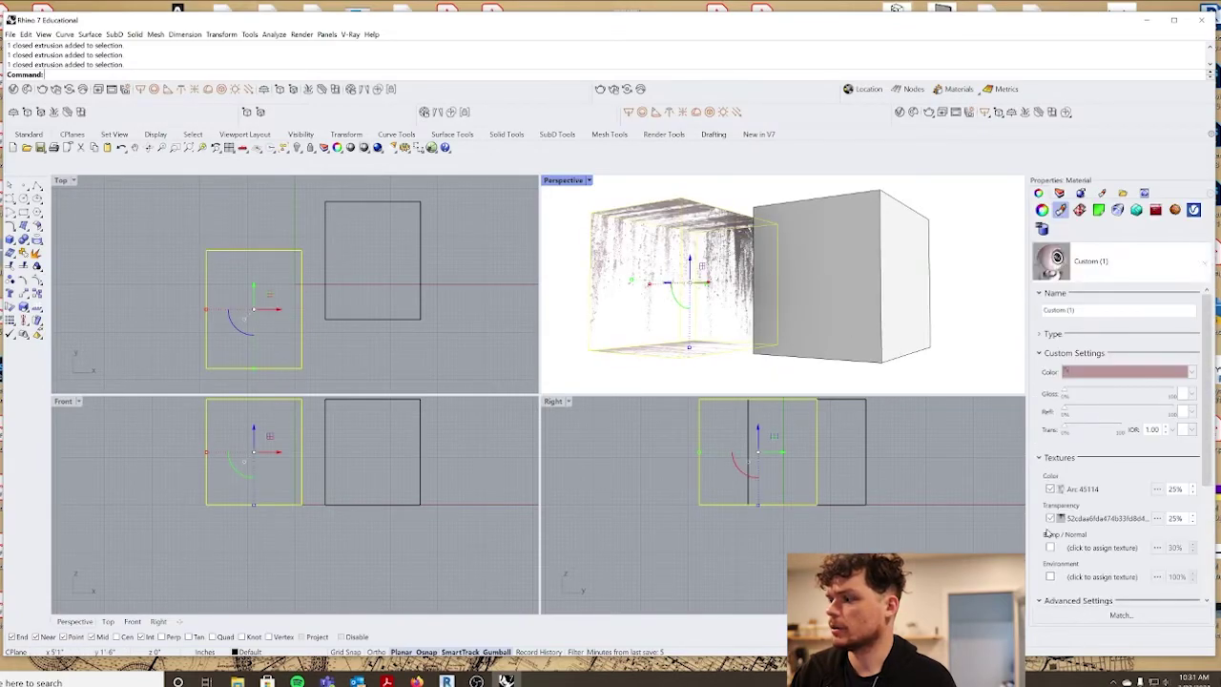
{"action": "left_click", "coordinate": [1104, 520]}
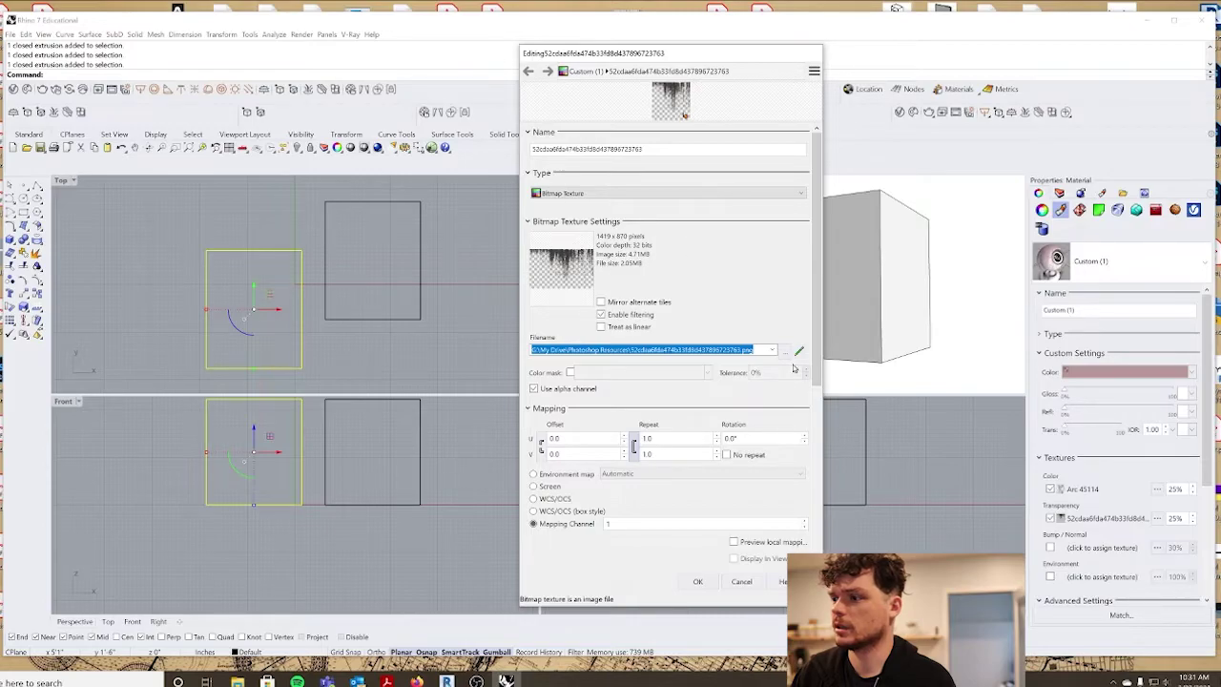
Switch the texture image to the grid file 1_326840_FS.png.
{"action": "left_click", "coordinate": [784, 350]}
{"action": "left_click", "coordinate": [556, 310]}
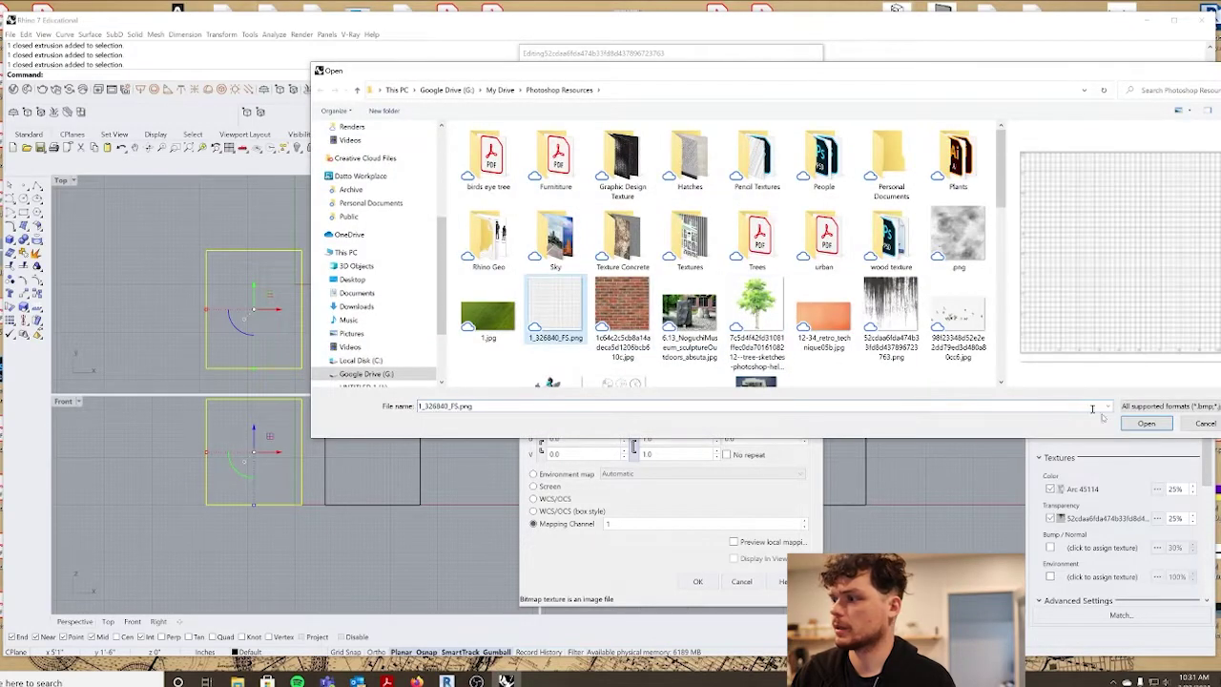
{"action": "left_click", "coordinate": [1145, 425]}
{"action": "left_click", "coordinate": [691, 583]}
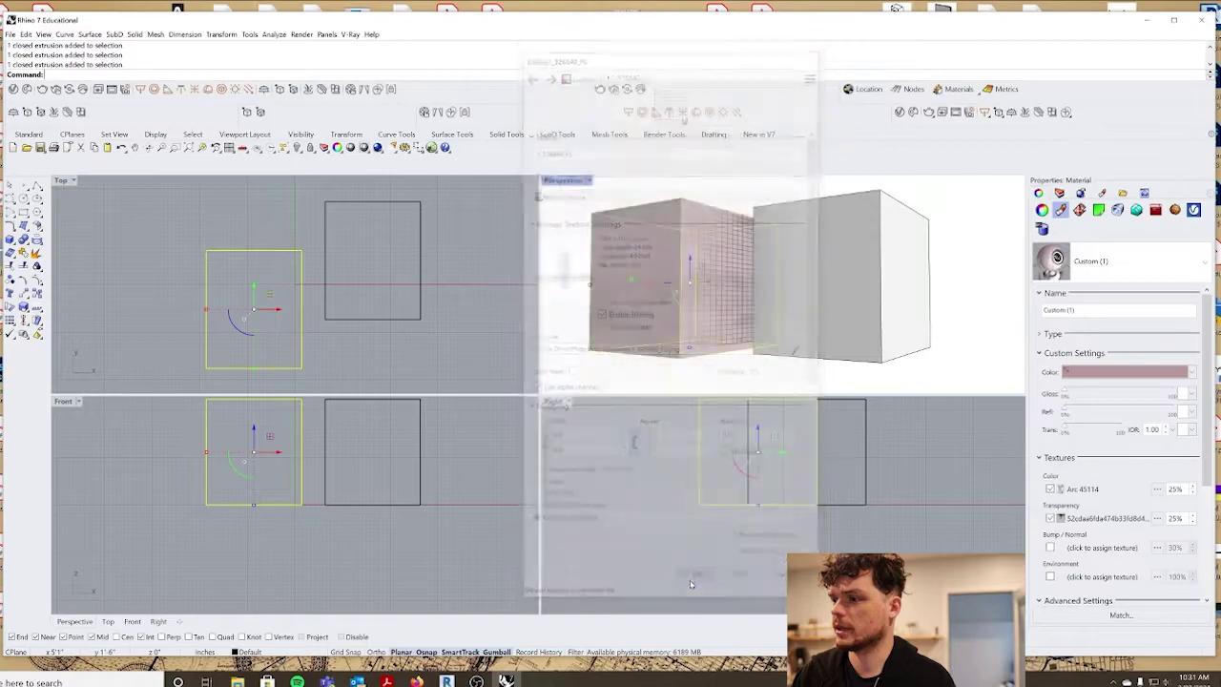
Orbit the Perspective view to inspect the grid, then undo the change.
{"action": "left_click", "coordinate": [714, 373]}
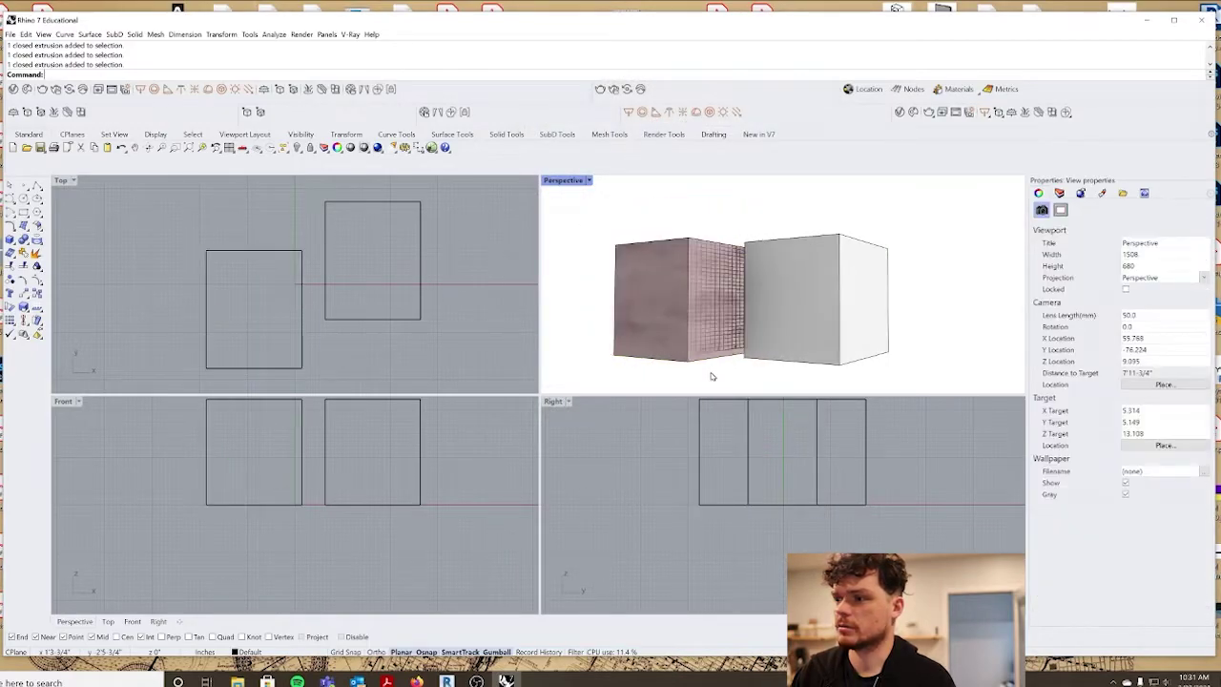
{"action": "scroll", "coordinate": [711, 376], "scroll_direction": "down", "scroll_amount": 2}
{"action": "right_click_drag", "start_coordinate": [711, 376], "coordinate": [734, 376]}
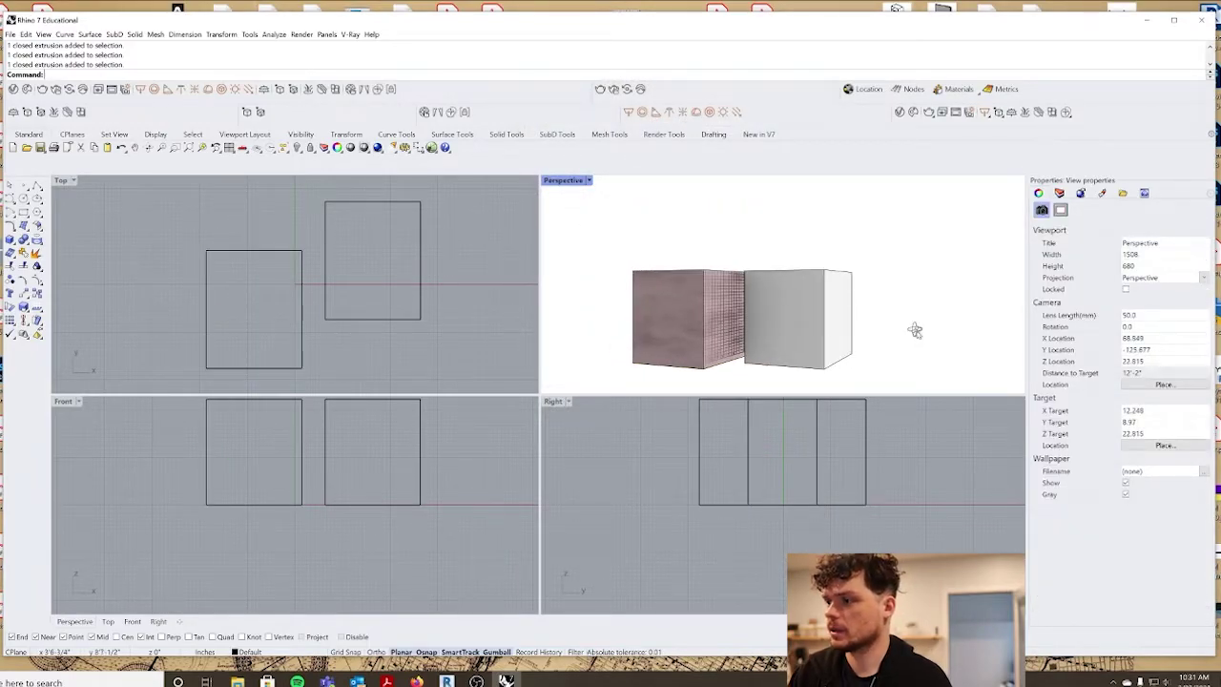
{"action": "right_click_drag", "start_coordinate": [915, 330], "coordinate": [905, 324]}
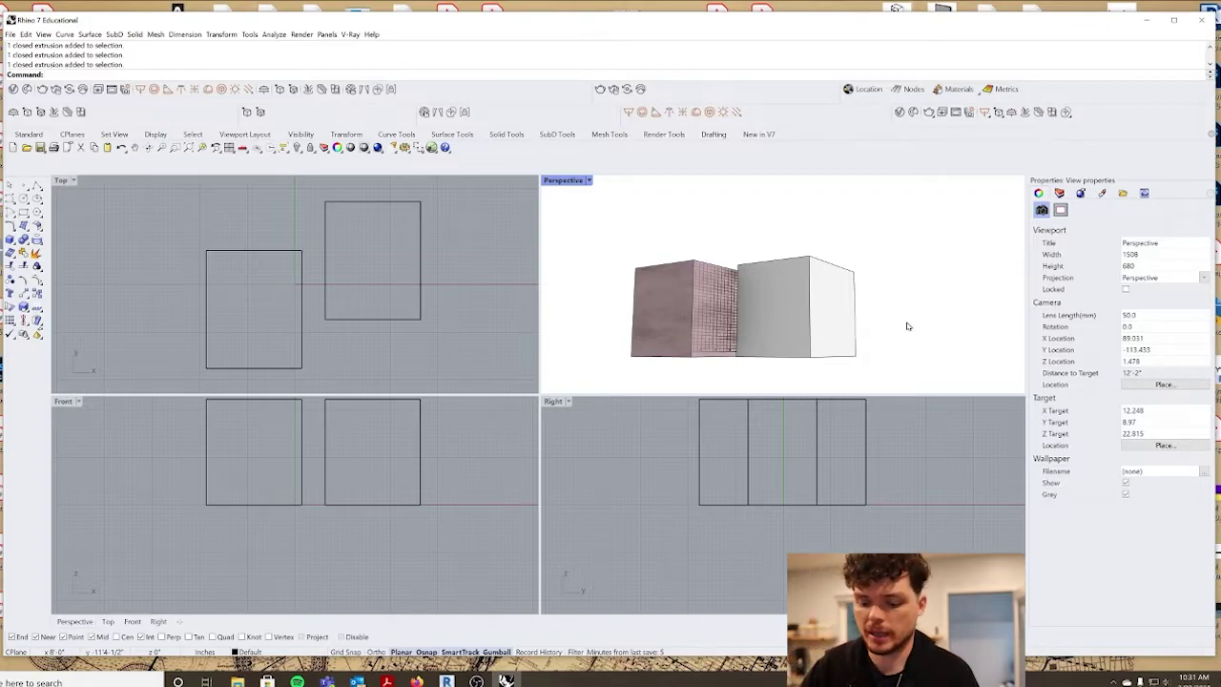
{"action": "key", "text": "ctrl+z"}
{"action": "key", "text": "ctrl+z"}
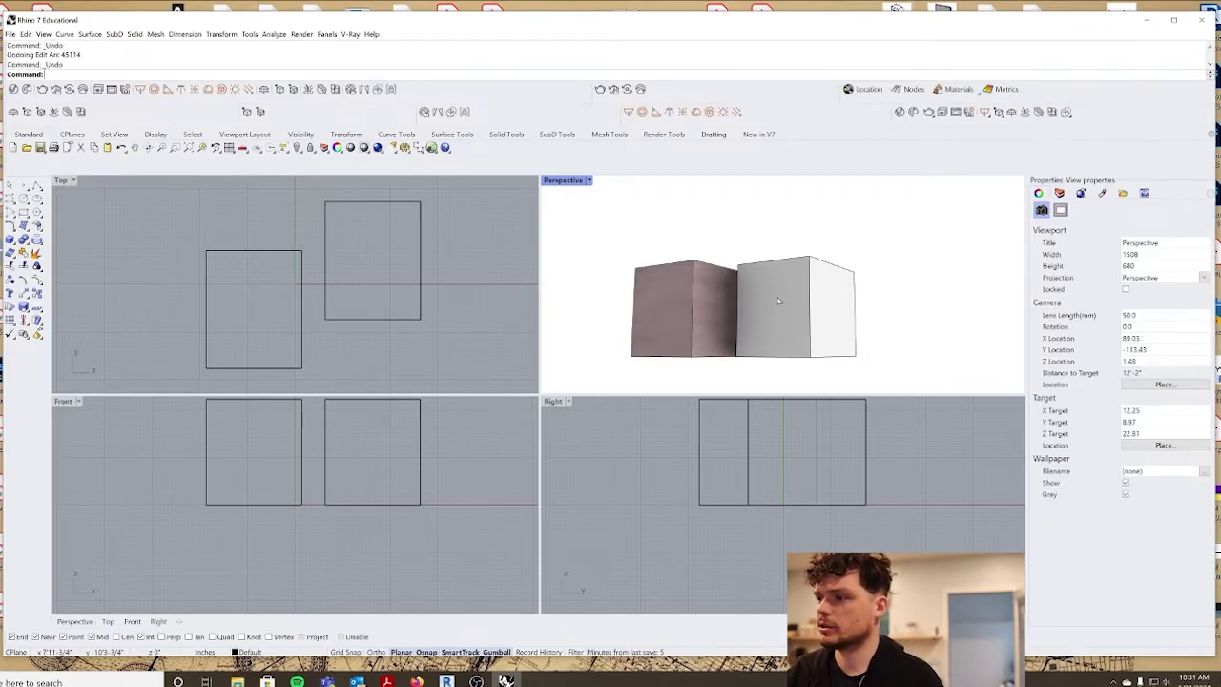
Restore the texture changes with undo and redo, then apply Custom (1) to the right box's front face.
{"action": "key", "text": "ctrl+z"}
{"action": "key", "text": "ctrl+y"}
{"action": "key", "text": "ctrl+y"}
{"action": "key", "text": "ctrl+y"}
{"action": "key", "text": "ctrl+y"}
{"action": "key", "text": "ctrl+y"}
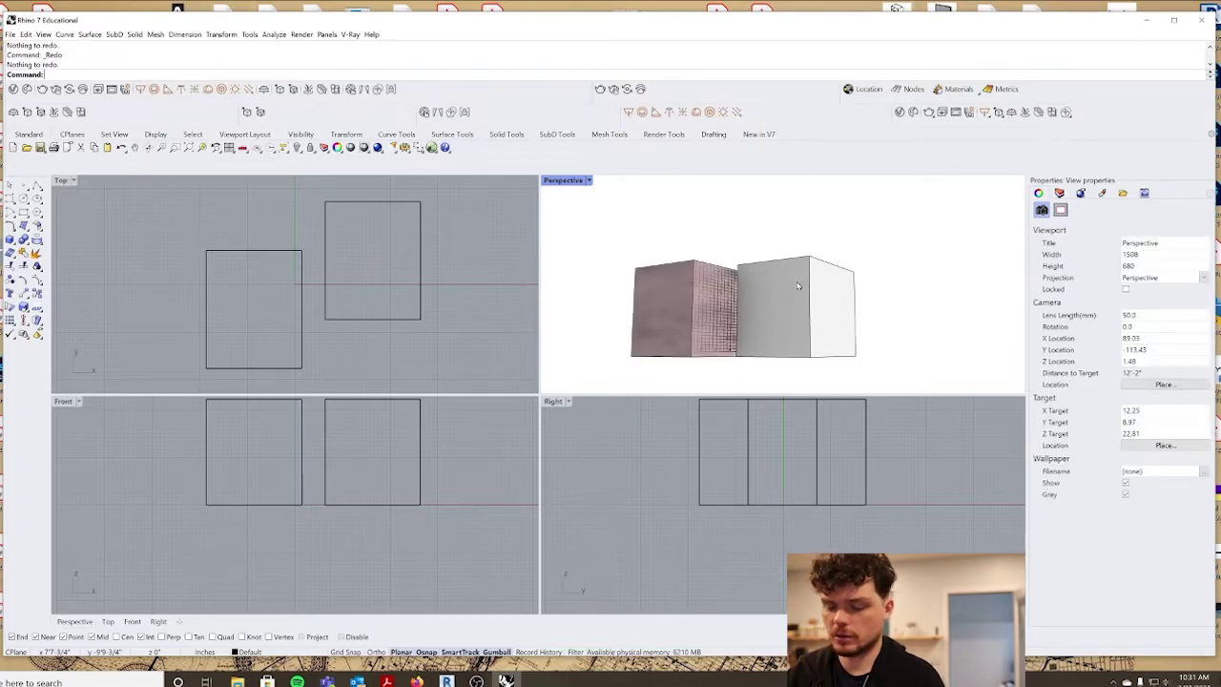
{"action": "left_click", "coordinate": [777, 320], "text": "ctrl+shift"}
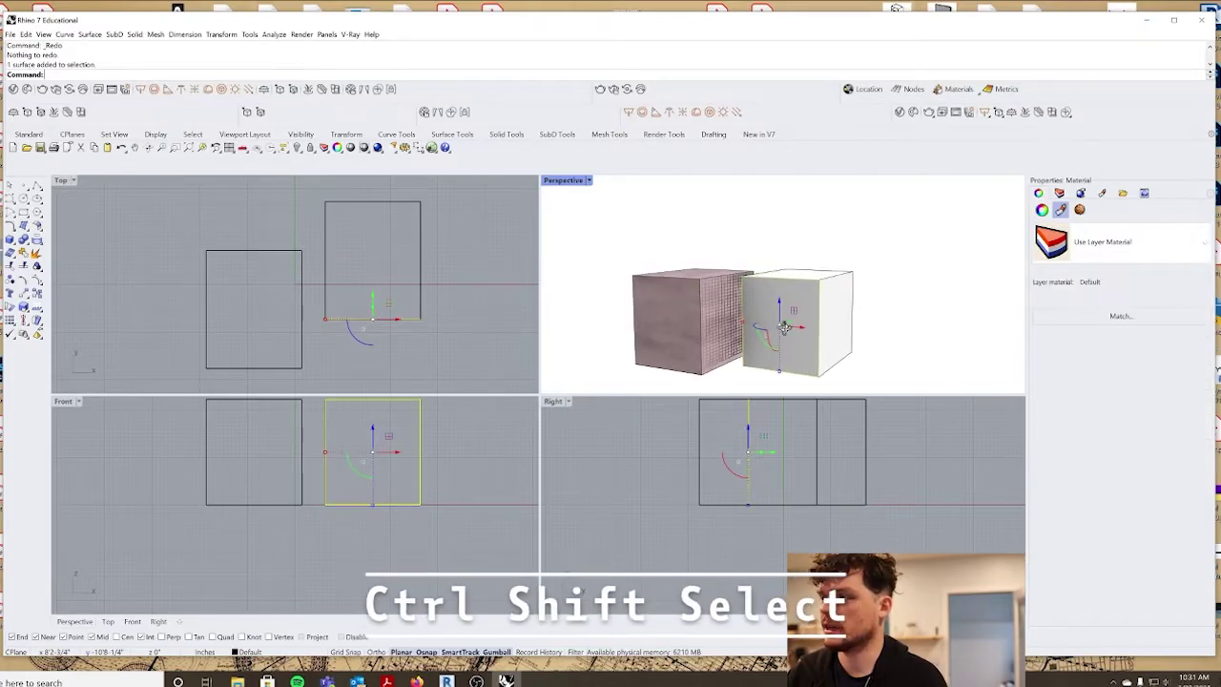
{"action": "left_click", "coordinate": [1116, 254]}
{"action": "left_click", "coordinate": [1079, 410]}
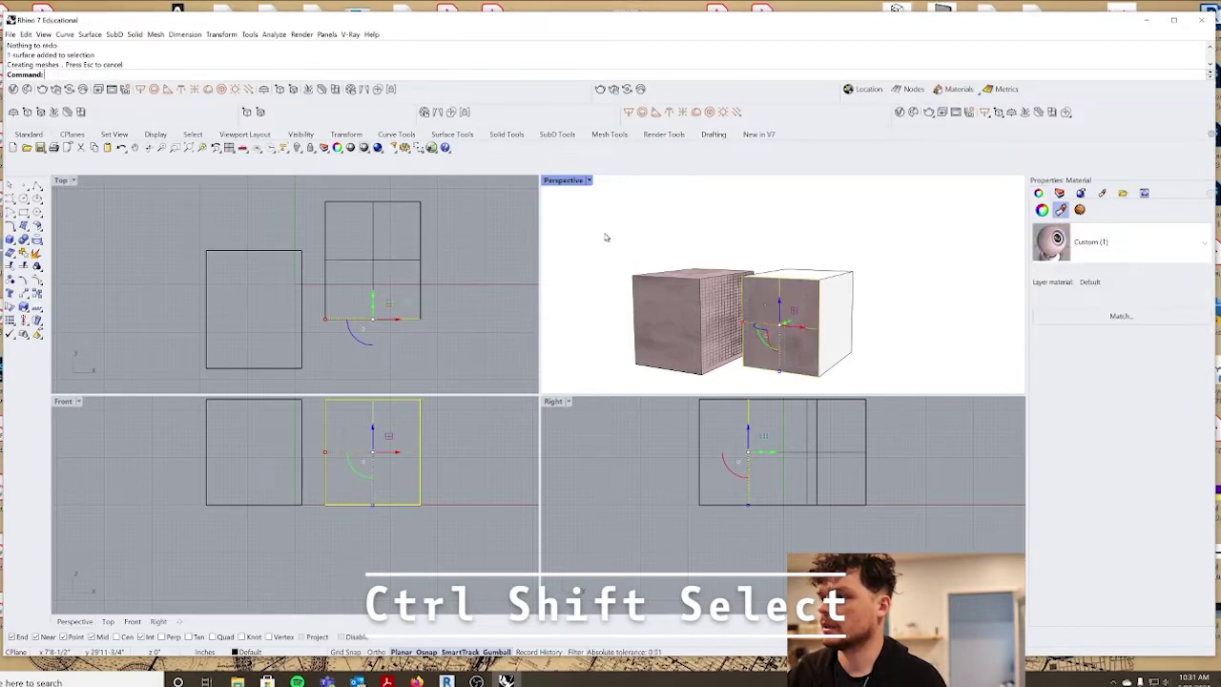
{"action": "left_click", "coordinate": [866, 305]}
{"action": "mouse_move", "coordinate": [866, 305]}
{"action": "right_mouse_down"}
{"action": "mouse_move", "coordinate": [841, 296]}
{"action": "mouse_move", "coordinate": [842, 315]}
{"action": "mouse_move", "coordinate": [865, 324]}
{"action": "right_mouse_up"}
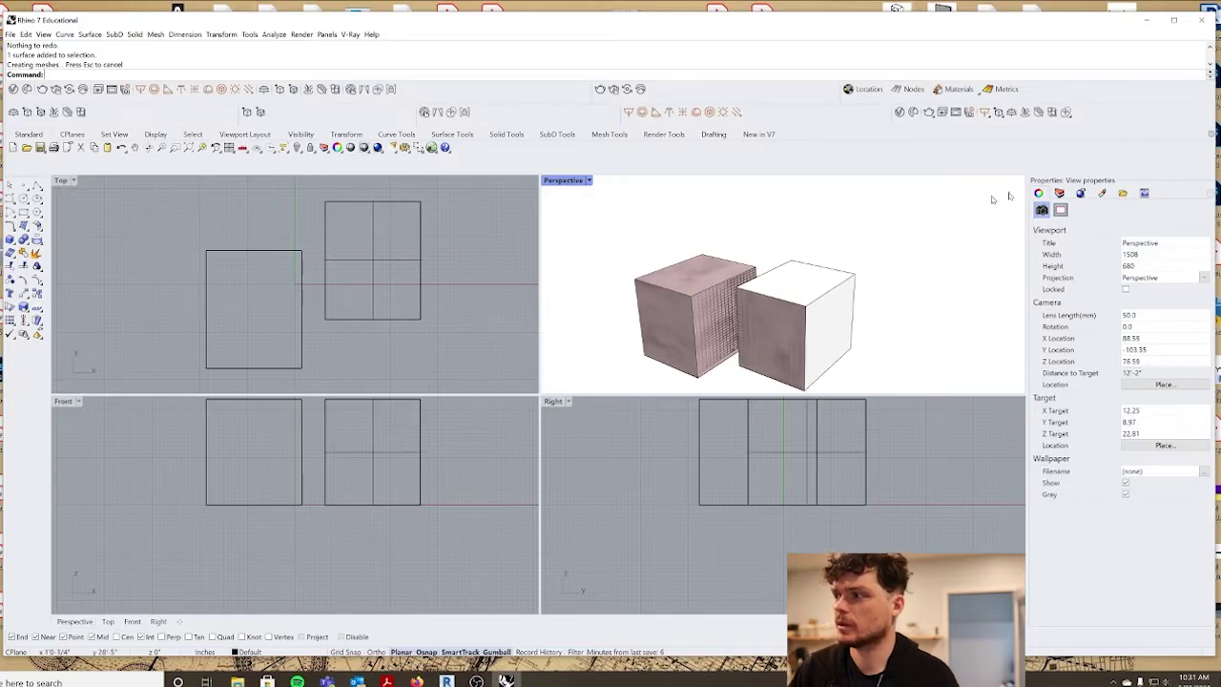
Show the Layers panel and open the Set Properties options for the Default layer.
{"action": "left_click", "coordinate": [1061, 194]}
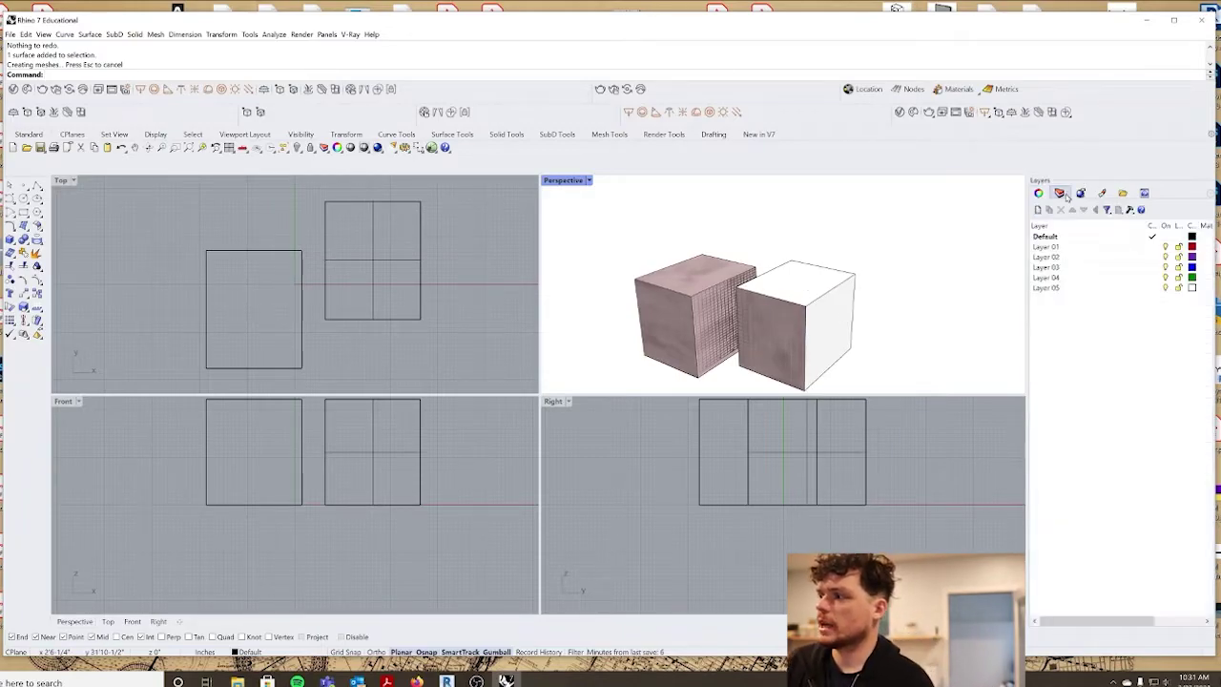
{"action": "left_click", "coordinate": [1051, 240]}
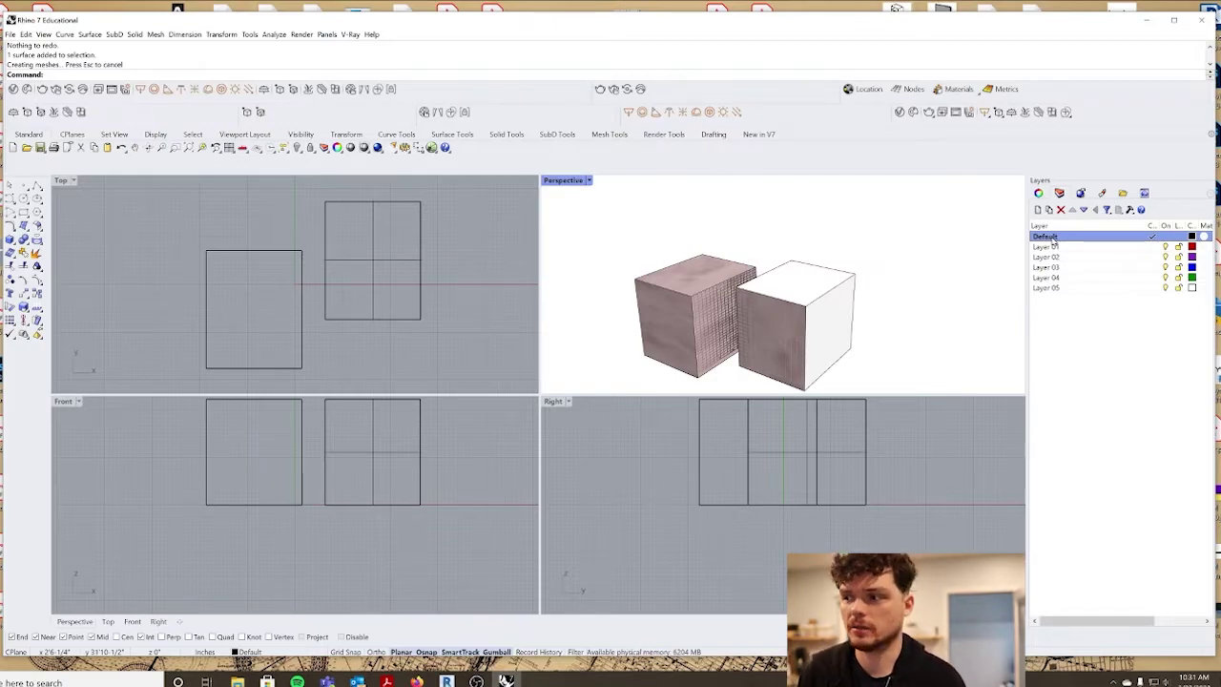
{"action": "right_click", "coordinate": [1054, 240]}
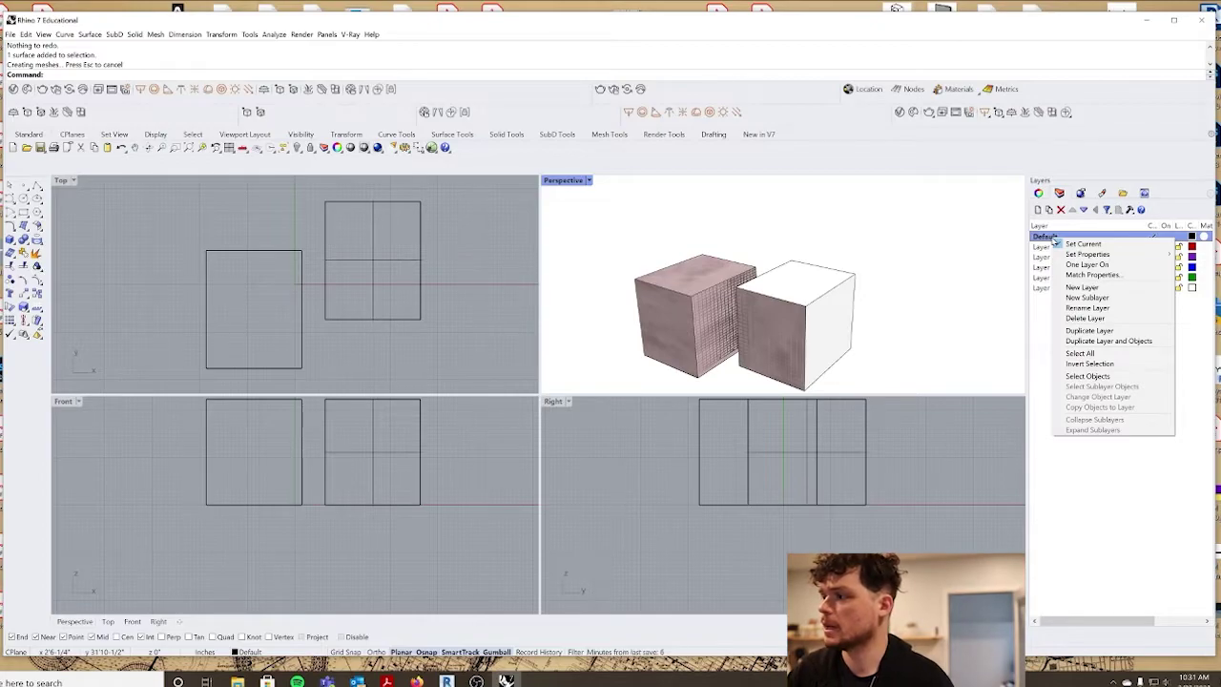
{"action": "mouse_move", "coordinate": [1086, 257]}
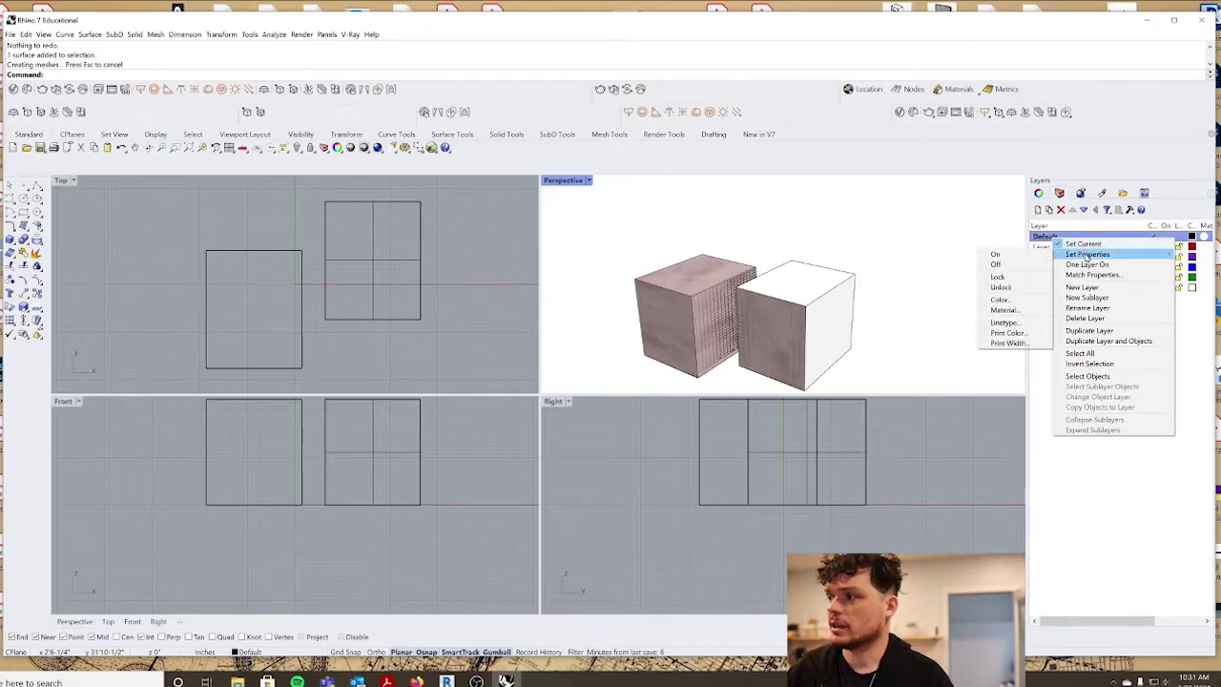
Choose Custom (2) in the Default layer's Layer Material dialog and confirm.
{"action": "left_click", "coordinate": [1005, 310]}
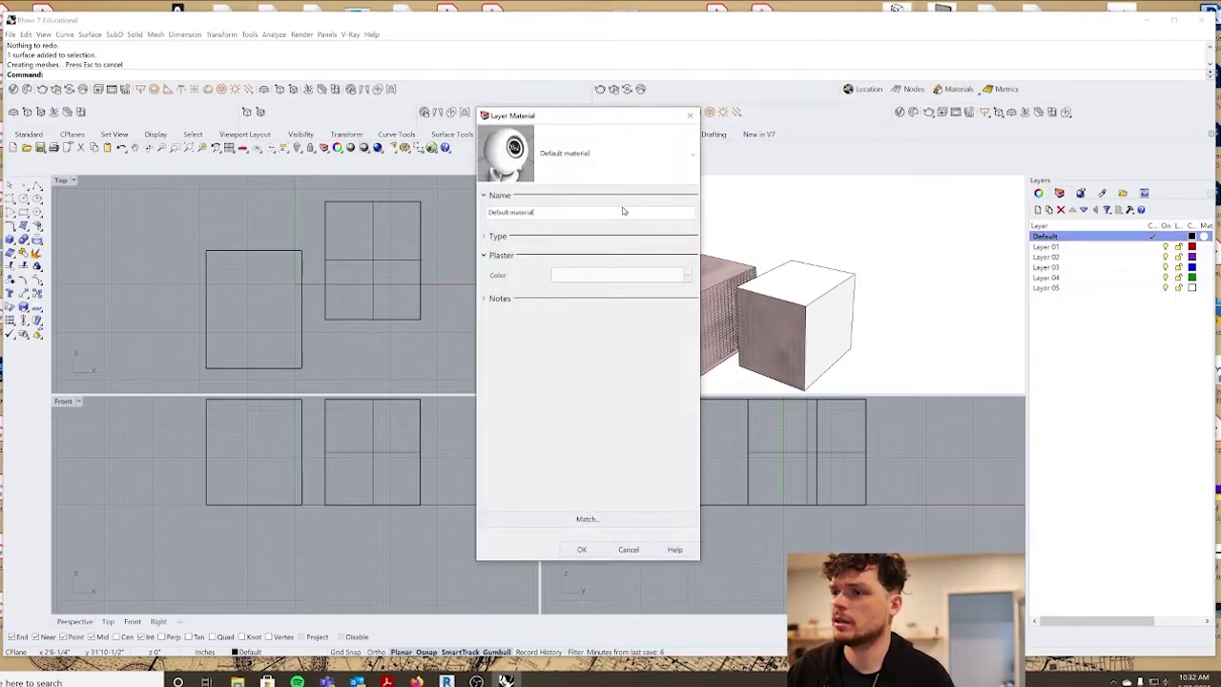
{"action": "left_click", "coordinate": [584, 153]}
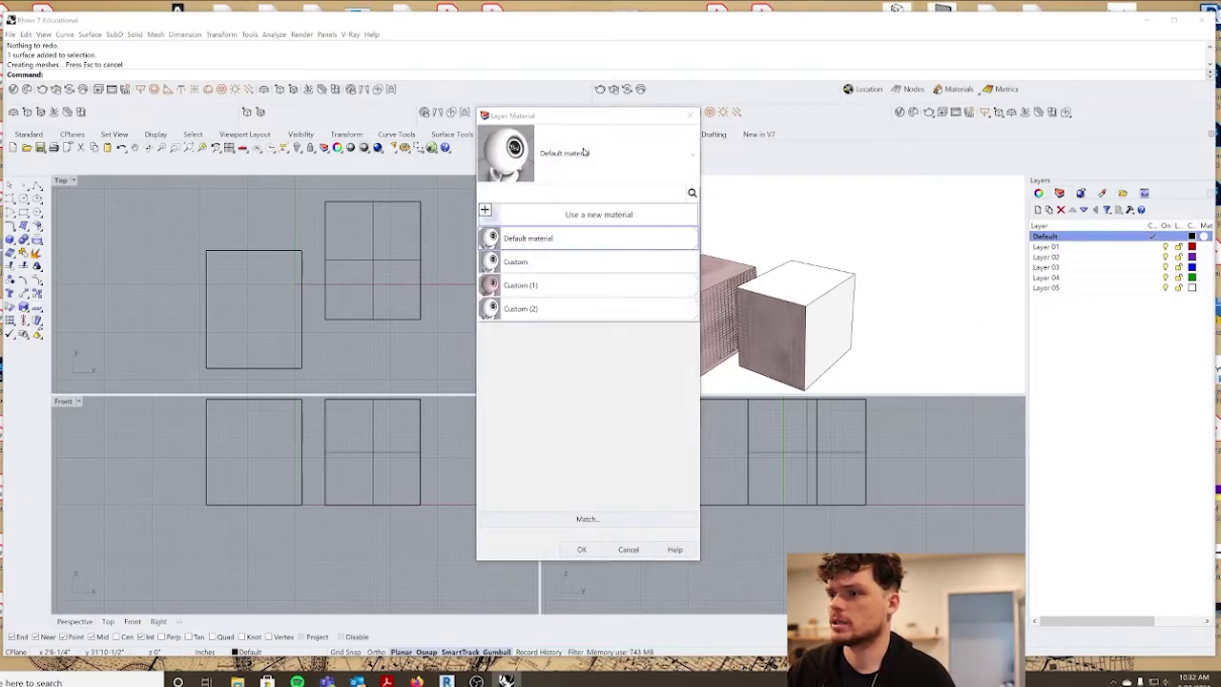
{"action": "left_click", "coordinate": [537, 310]}
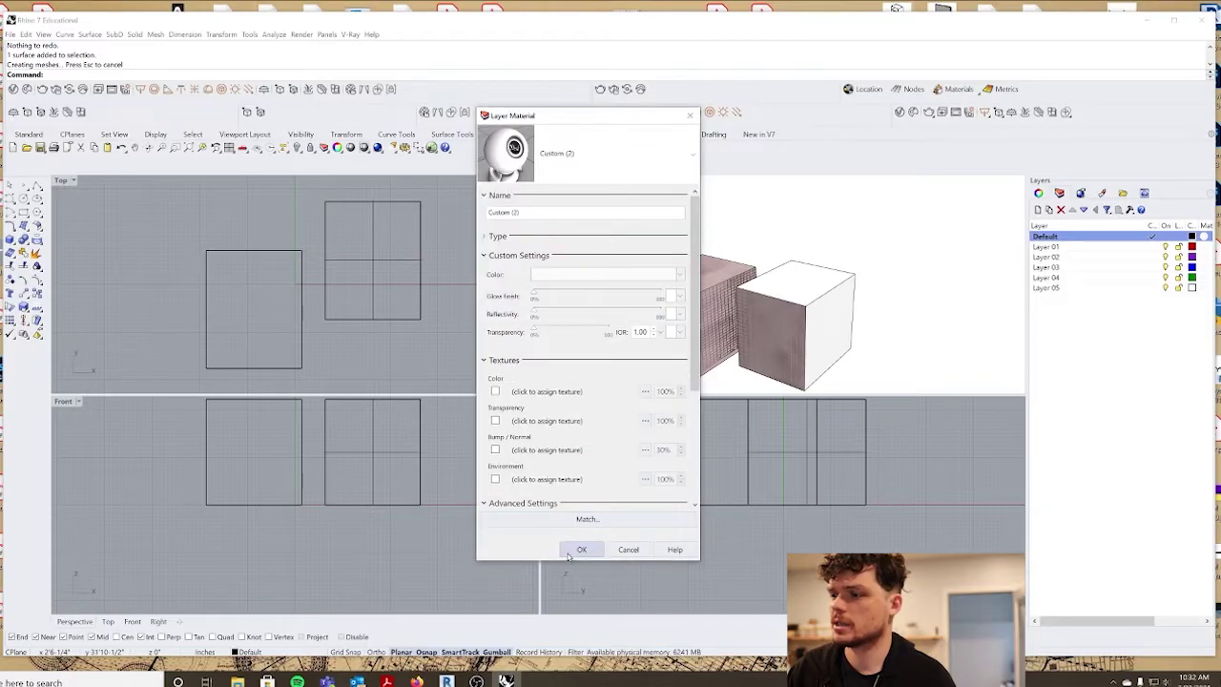
{"action": "left_click", "coordinate": [581, 548]}
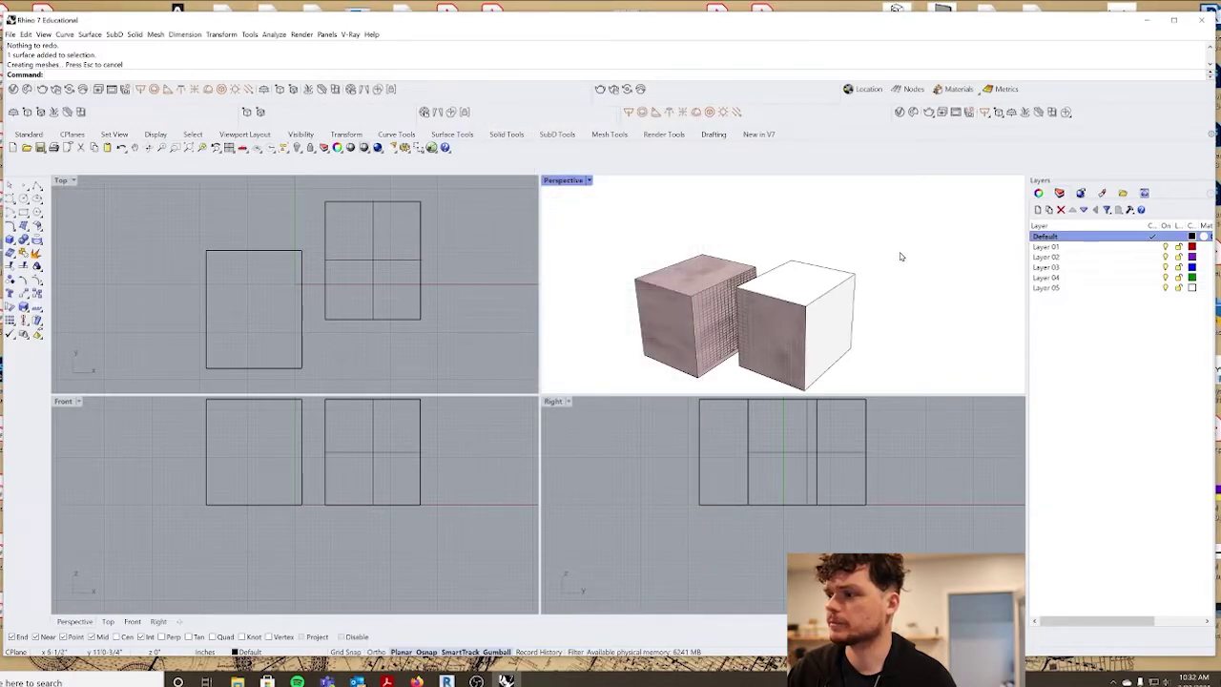
Set the left box's material to Use Layer Material in its Properties.
{"action": "left_click", "coordinate": [753, 332]}
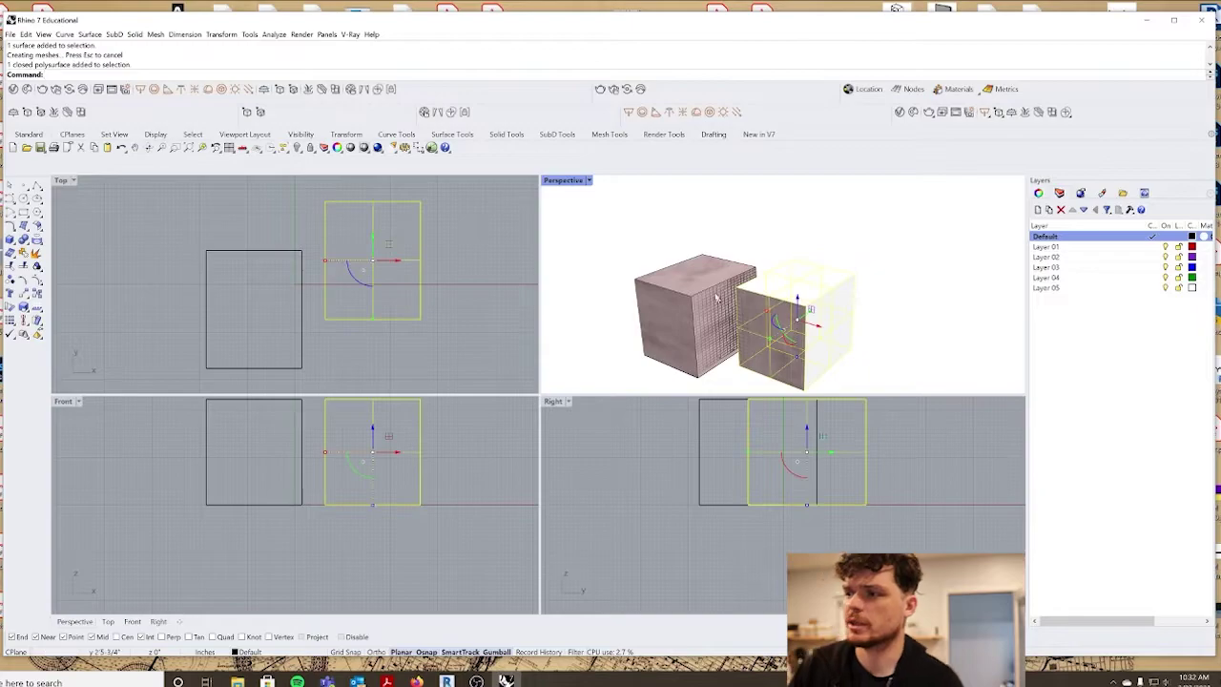
{"action": "left_click", "coordinate": [708, 277]}
{"action": "left_click", "coordinate": [926, 335]}
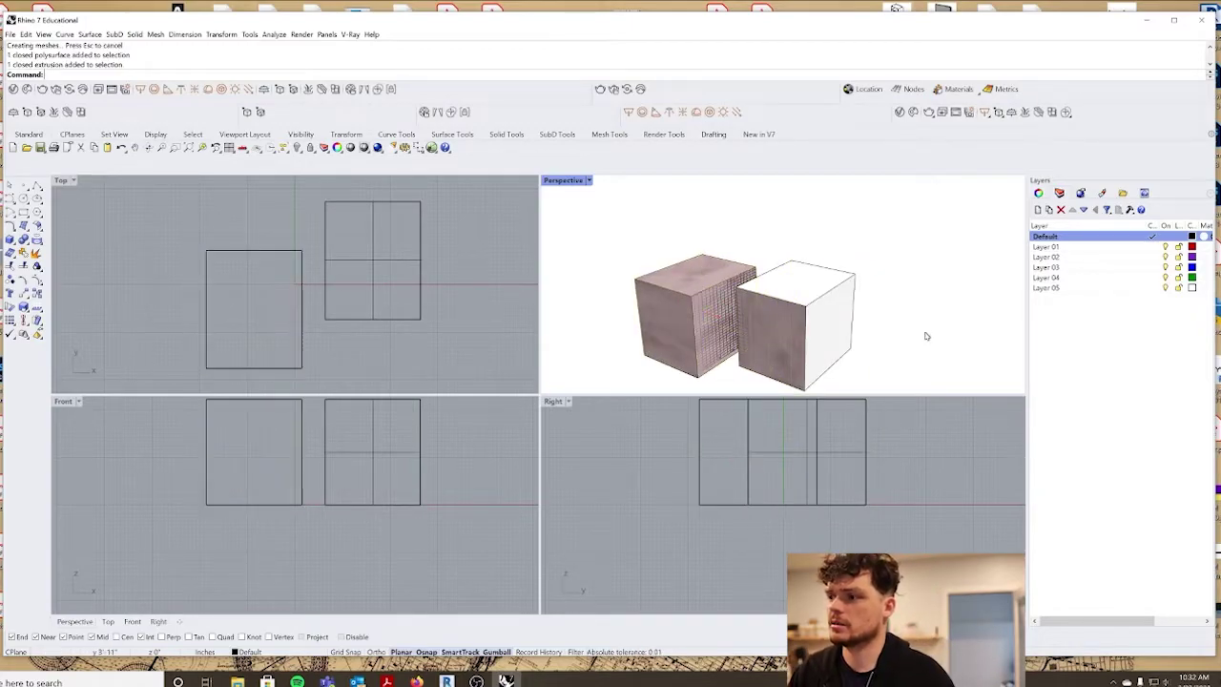
{"action": "left_click", "coordinate": [696, 315]}
{"action": "left_click", "coordinate": [1039, 192]}
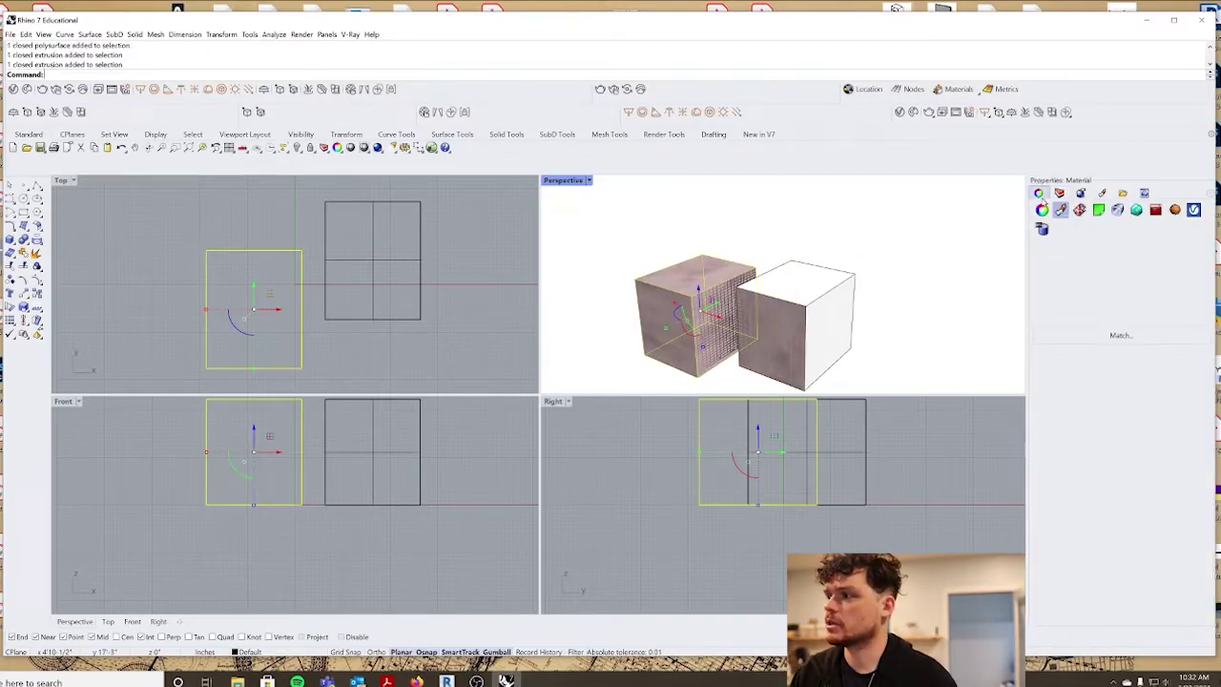
{"action": "left_click", "coordinate": [1127, 270]}
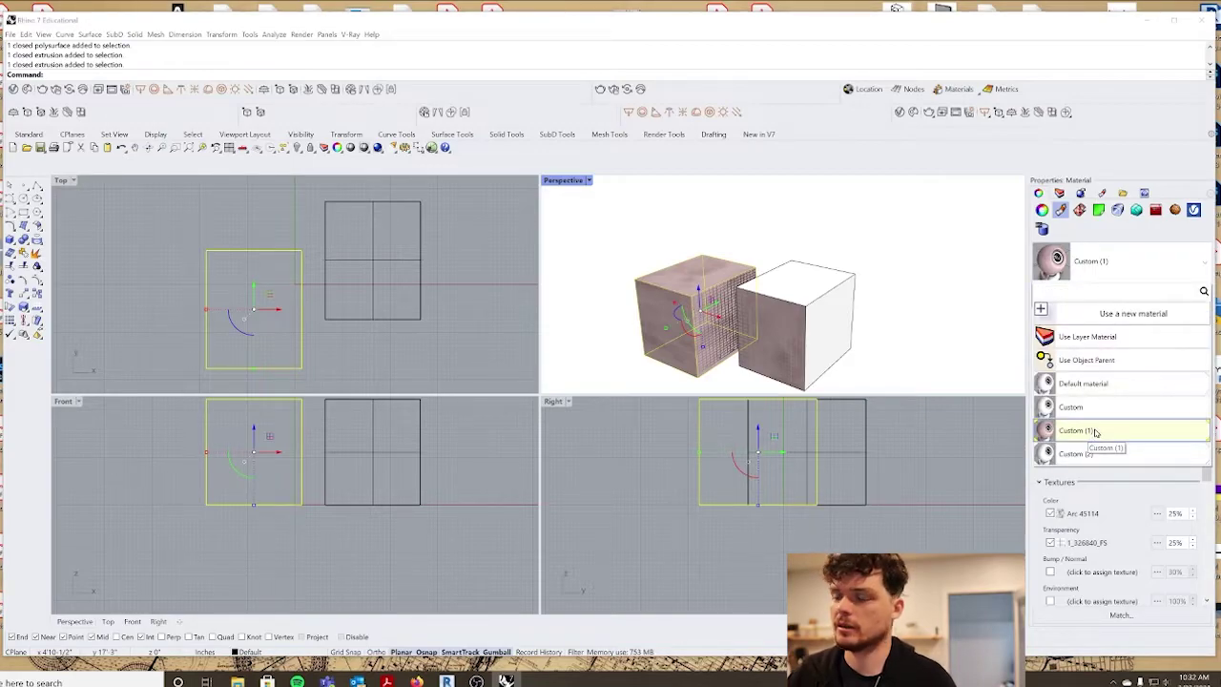
{"action": "left_click", "coordinate": [1087, 336]}
Switch the right box briefly to its layer material, then reassign it Custom (1).
{"action": "left_click", "coordinate": [934, 316]}
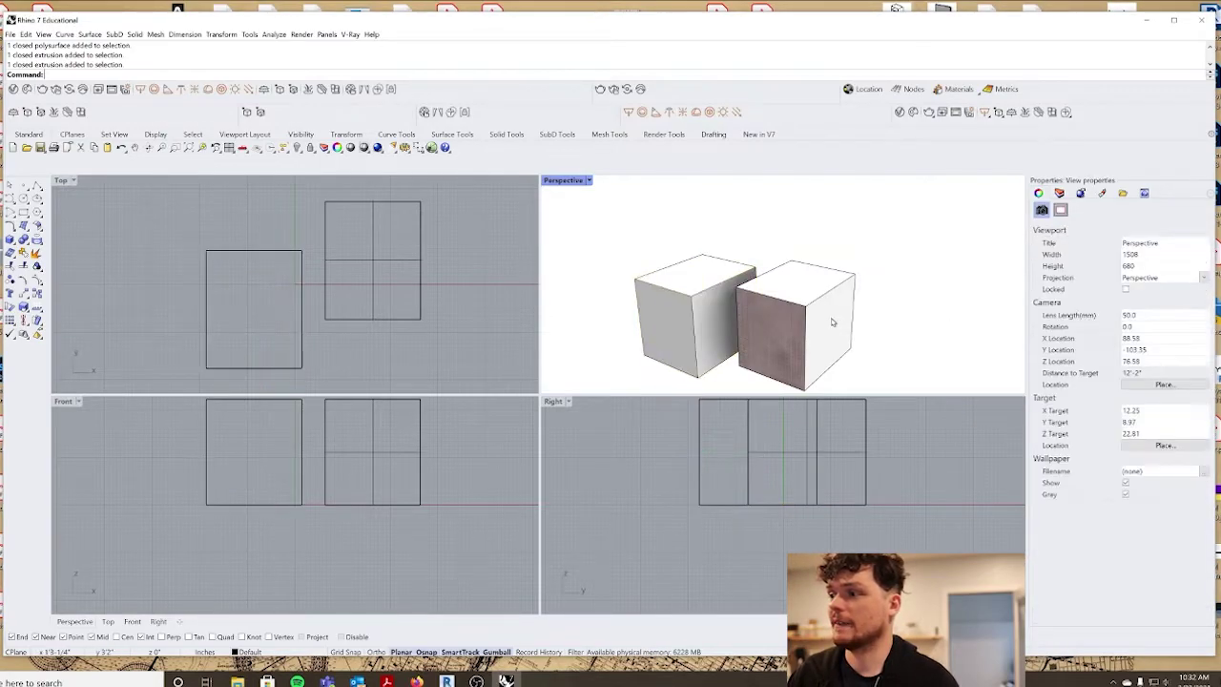
{"action": "left_click", "coordinate": [811, 324]}
{"action": "left_click", "coordinate": [1119, 265]}
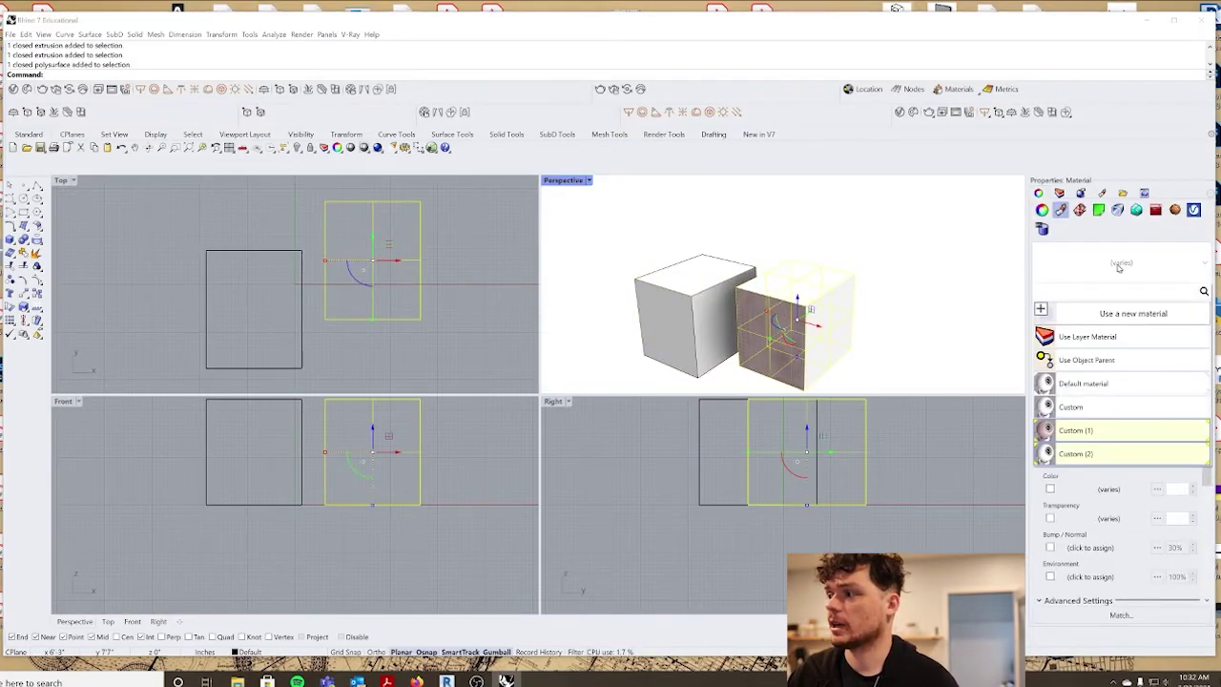
{"action": "left_click", "coordinate": [1088, 338]}
{"action": "left_click", "coordinate": [916, 315]}
{"action": "left_click", "coordinate": [834, 310]}
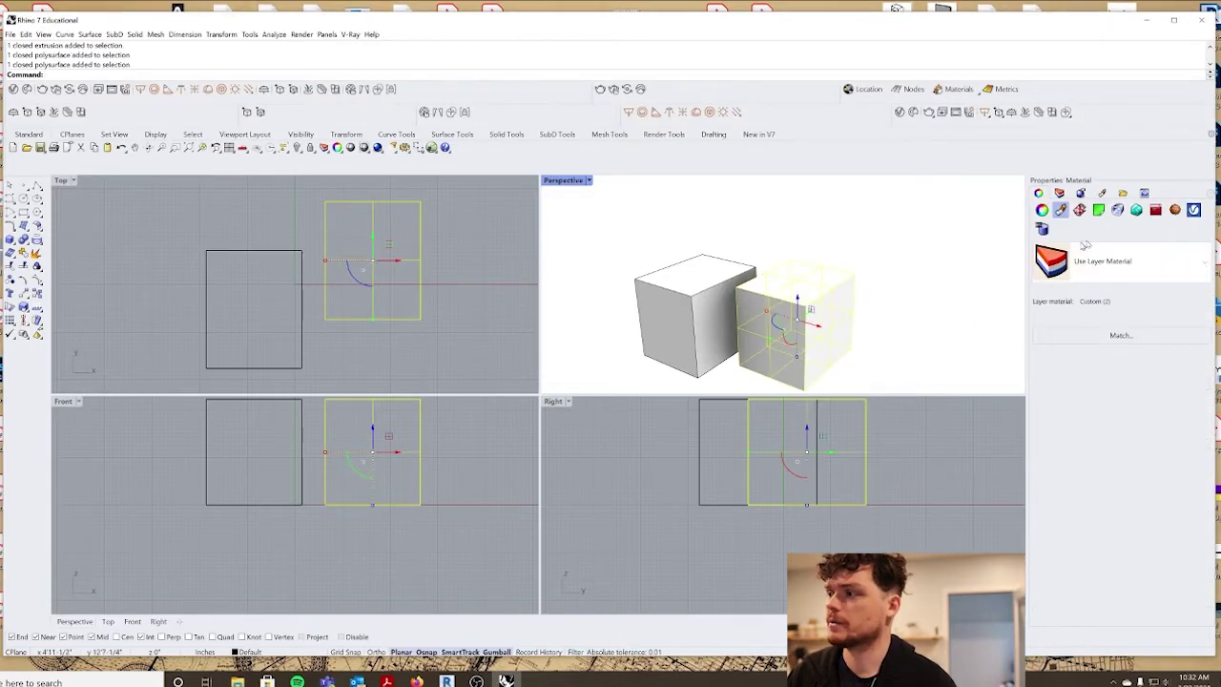
{"action": "left_click", "coordinate": [897, 255]}
{"action": "left_click", "coordinate": [1059, 193]}
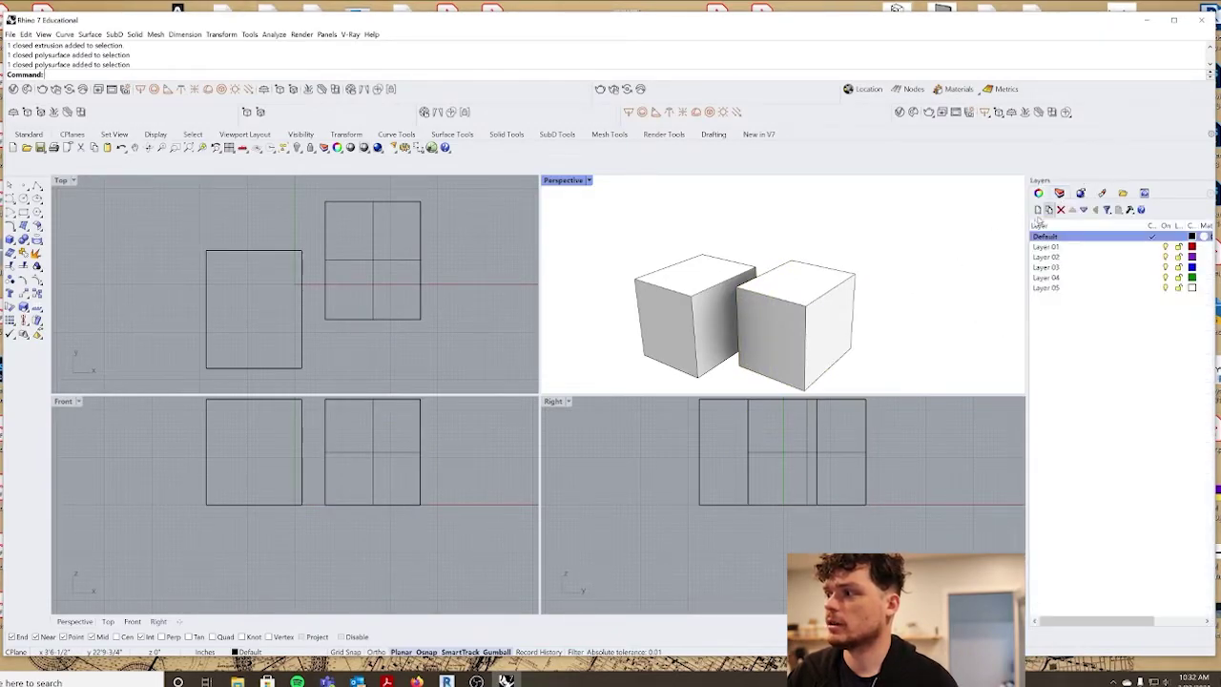
{"action": "left_click", "coordinate": [830, 296]}
{"action": "left_click", "coordinate": [1038, 192]}
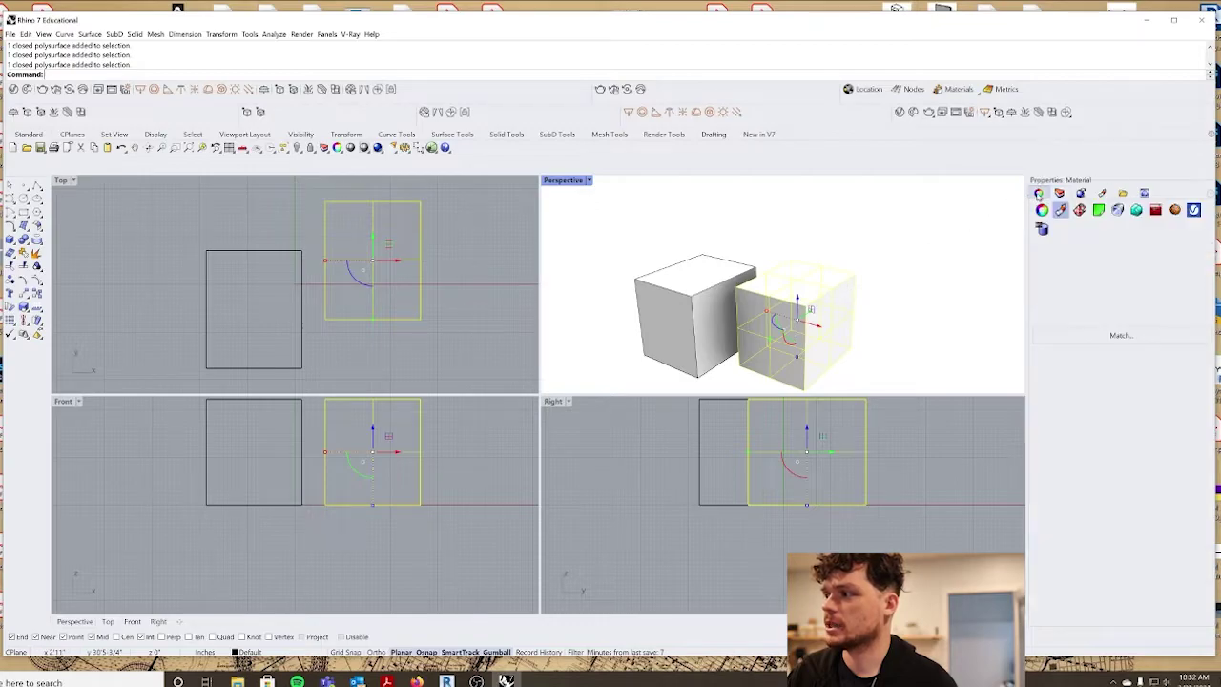
{"action": "left_click", "coordinate": [1109, 264]}
{"action": "left_click", "coordinate": [1103, 430]}
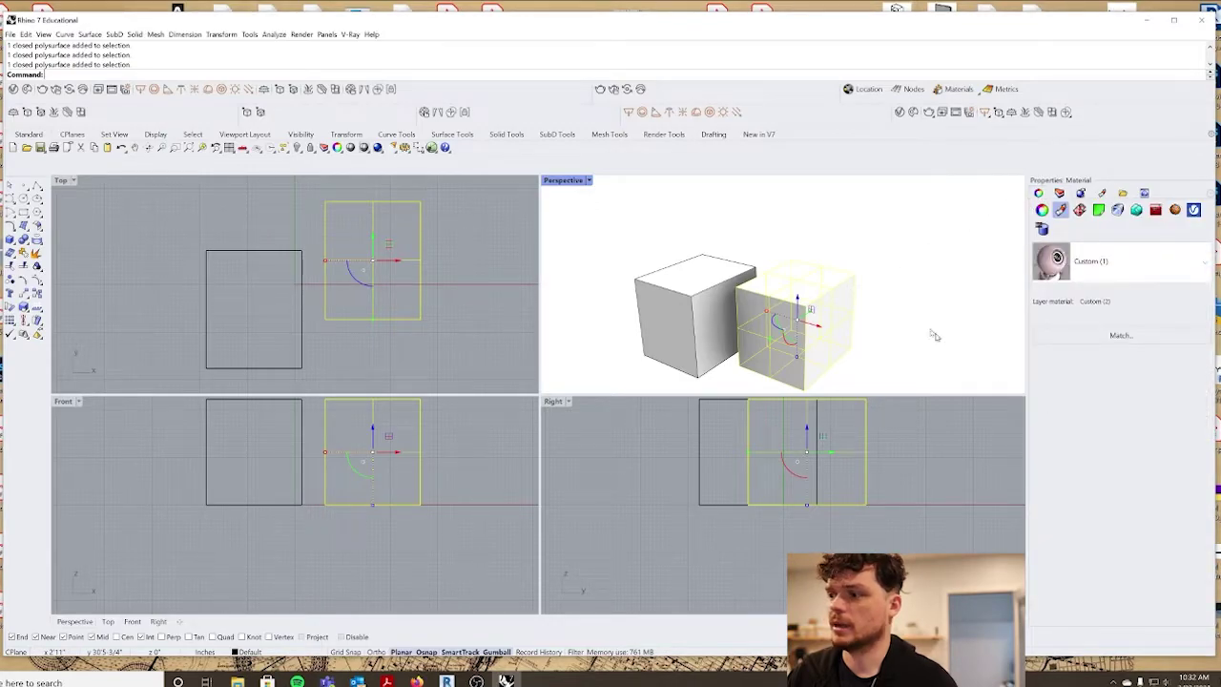
Check the pink and white boxes' material lists, then deselect and show the Layers panel.
{"action": "left_click", "coordinate": [901, 319]}
{"action": "left_click", "coordinate": [842, 321]}
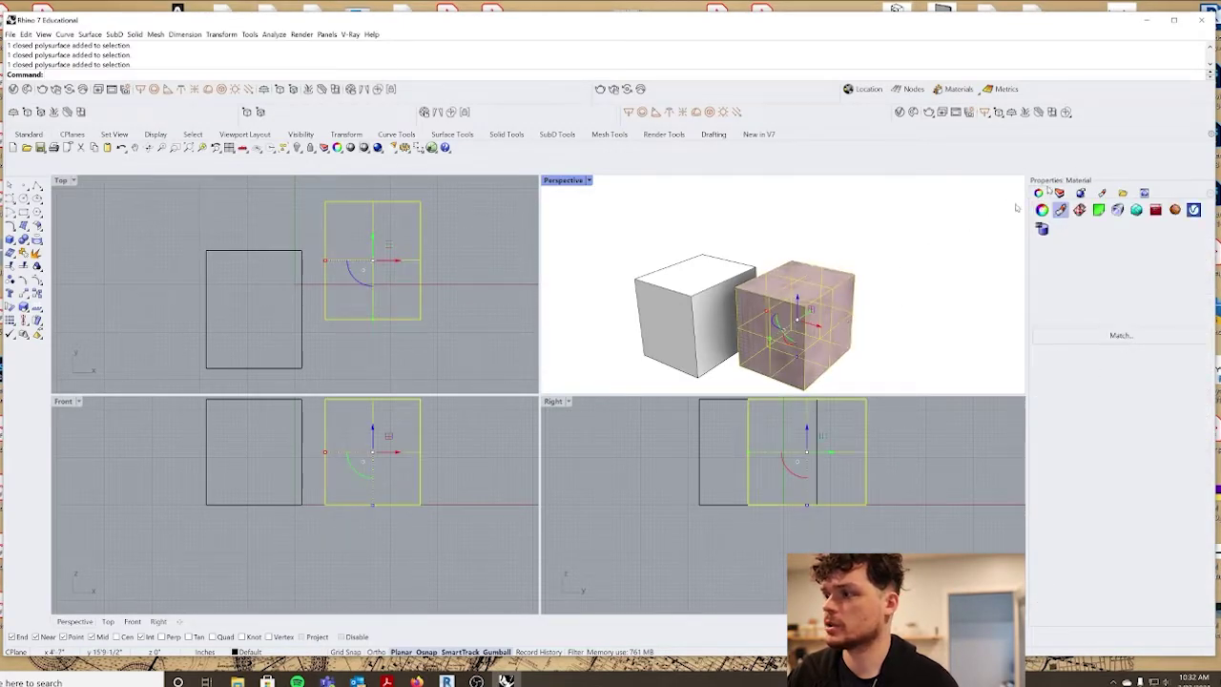
{"action": "left_click", "coordinate": [926, 249]}
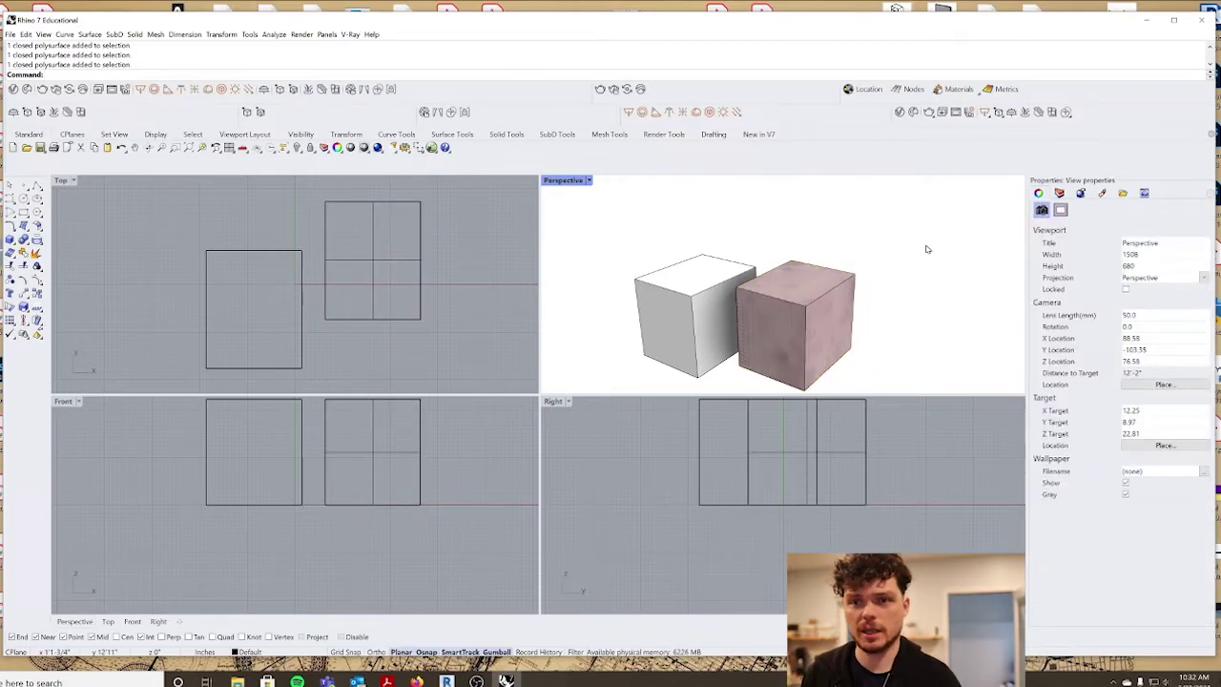
{"action": "left_click", "coordinate": [743, 307]}
{"action": "left_click", "coordinate": [691, 310]}
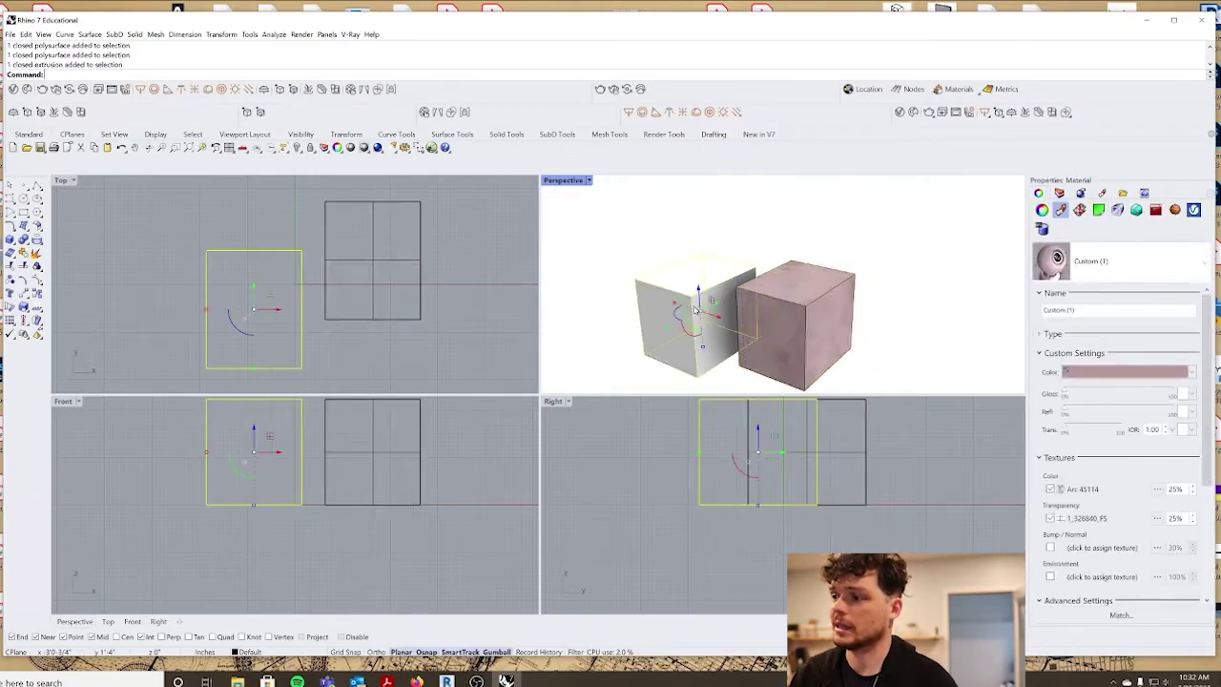
{"action": "left_click", "coordinate": [831, 258]}
{"action": "left_click", "coordinate": [728, 296]}
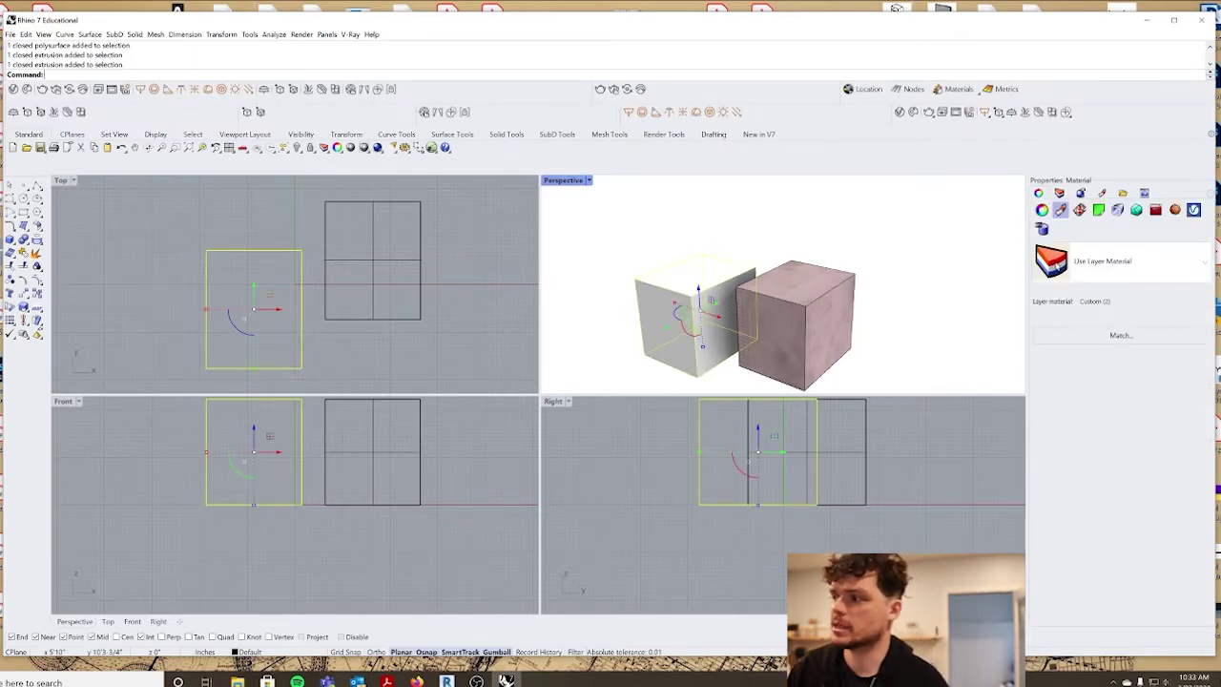
{"action": "left_click", "coordinate": [1126, 261]}
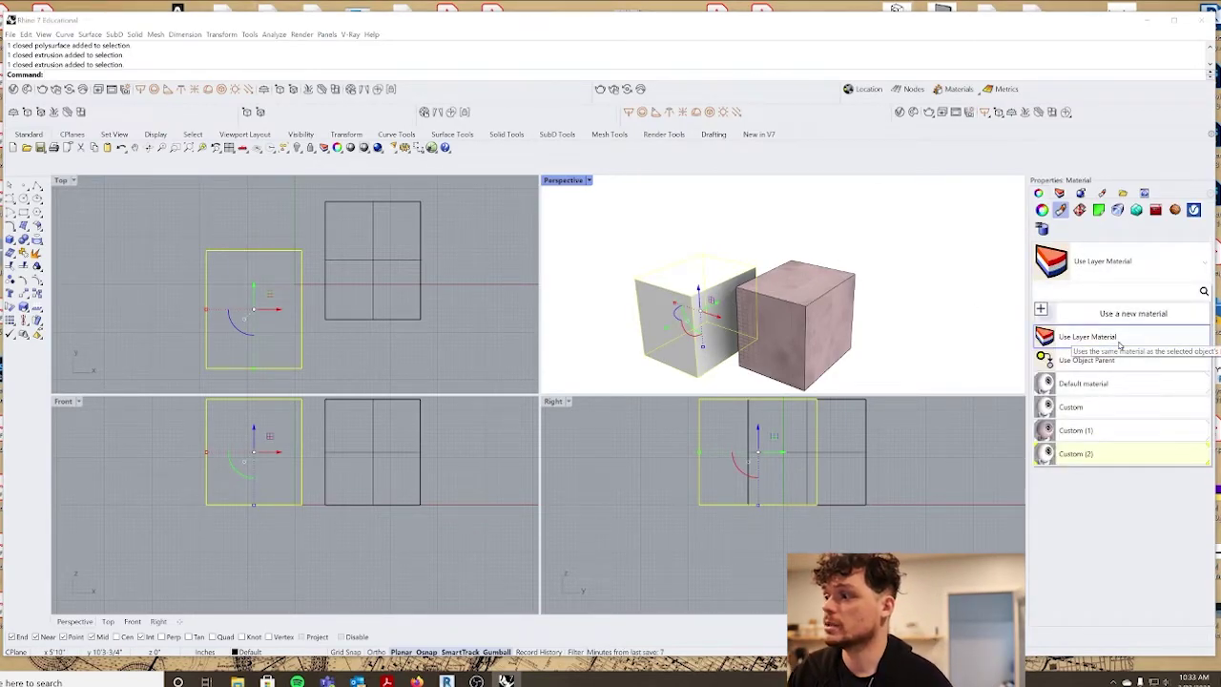
{"action": "left_click", "coordinate": [942, 297]}
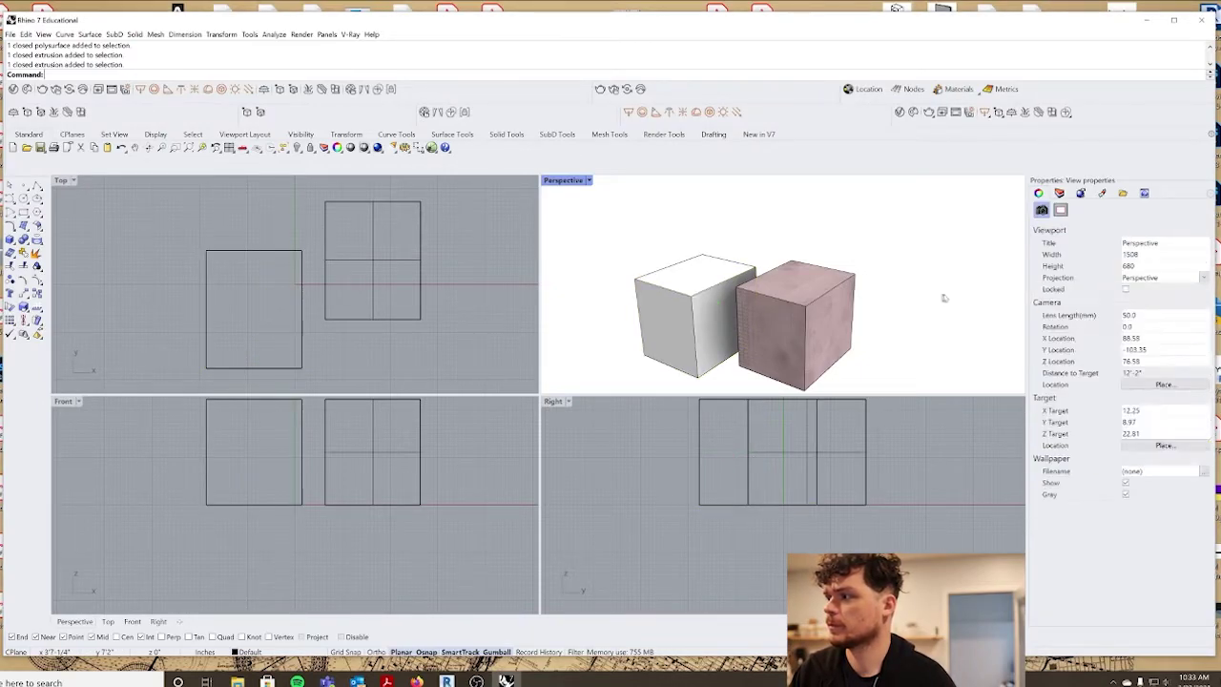
{"action": "left_click", "coordinate": [1059, 193]}
Change the Default layer's colour to red.
{"action": "left_click", "coordinate": [1069, 244]}
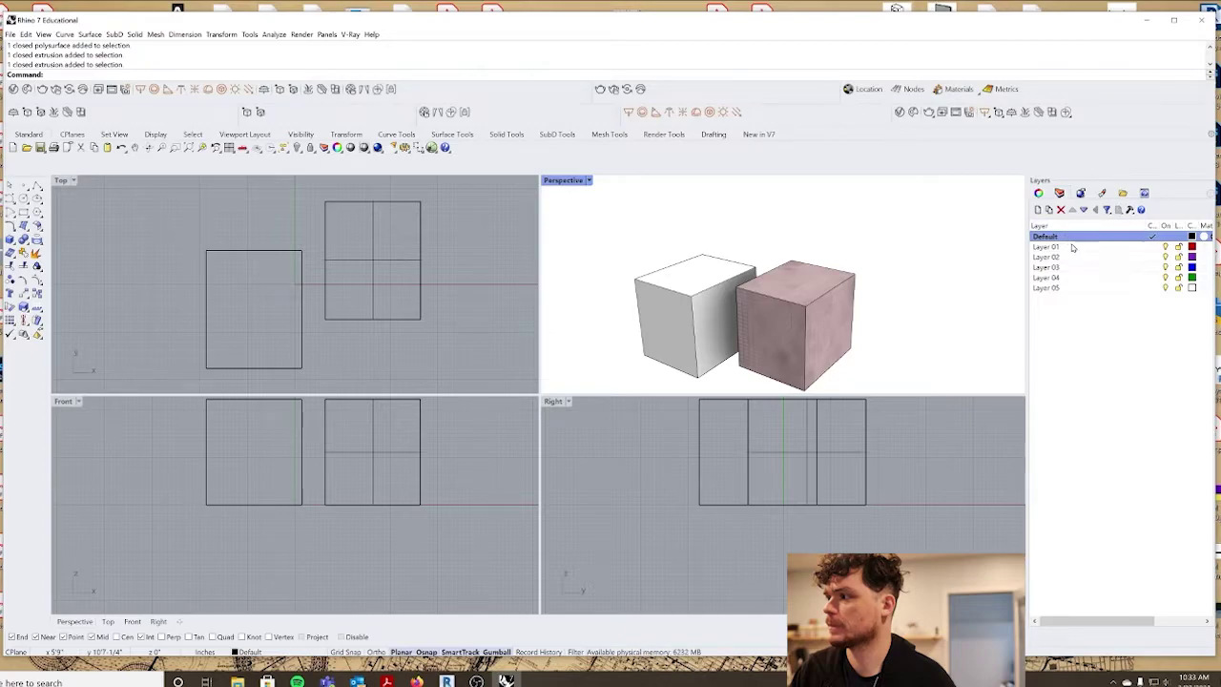
{"action": "right_click", "coordinate": [1045, 236]}
{"action": "left_click", "coordinate": [1049, 238]}
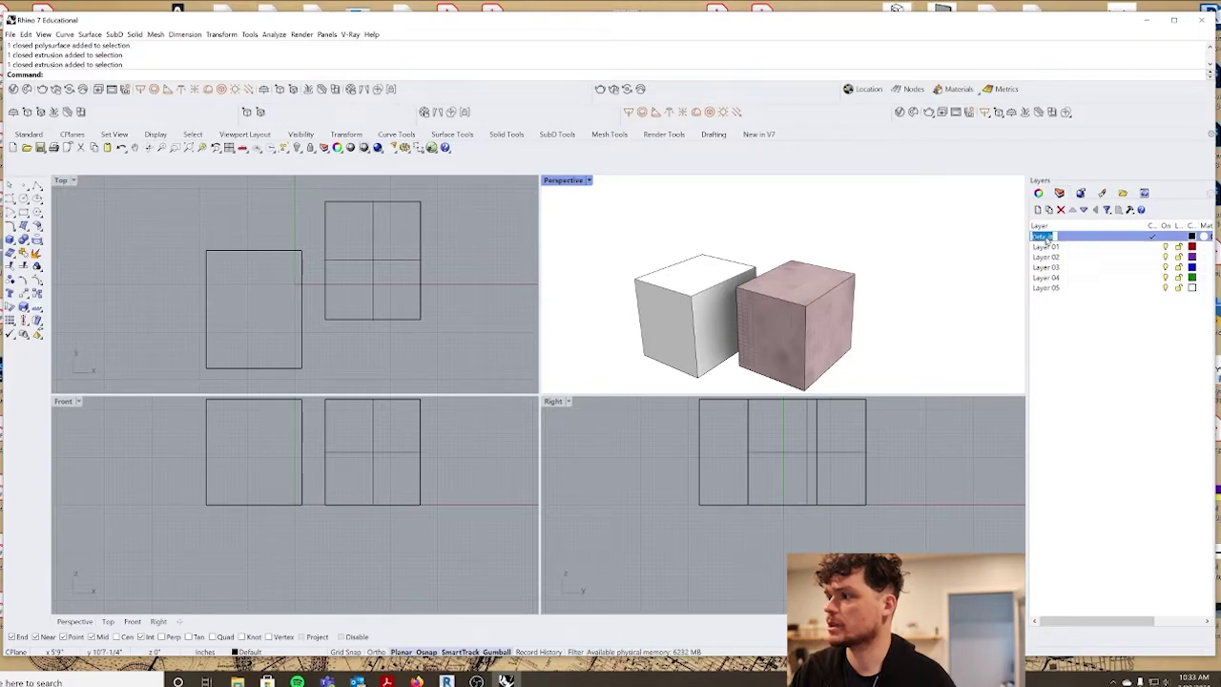
{"action": "left_click", "coordinate": [1191, 235]}
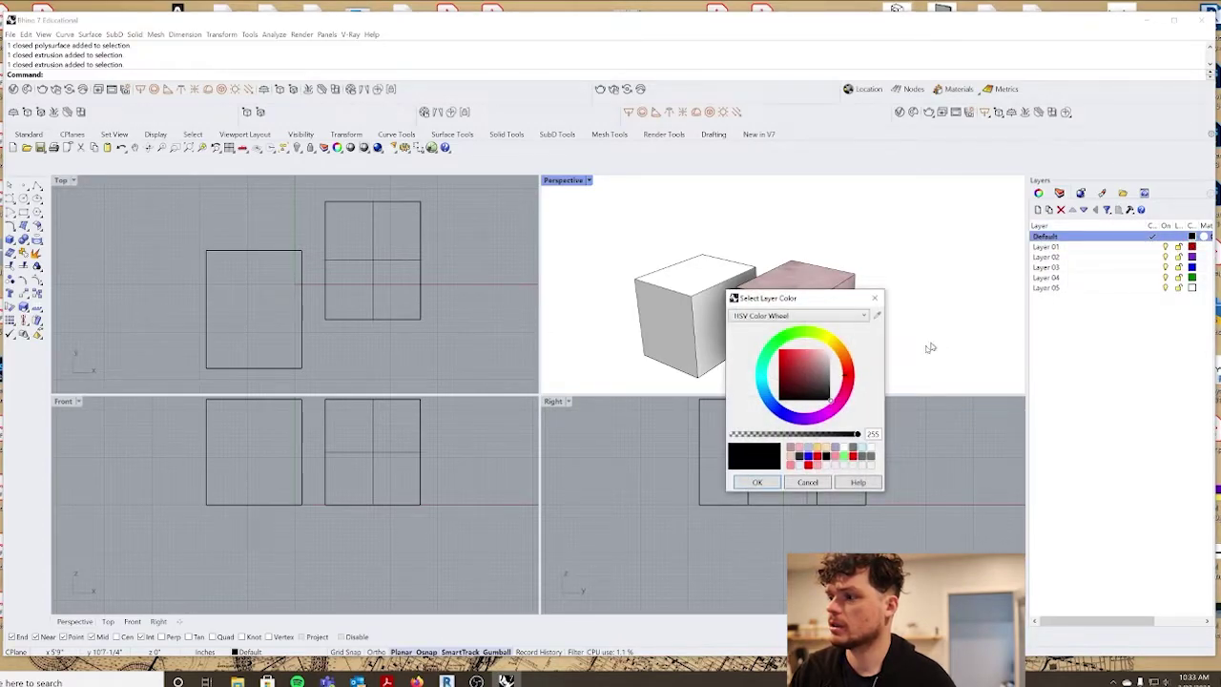
{"action": "left_click", "coordinate": [757, 482]}
Switch the Perspective view to Shaded display, then revisit the Default layer's options.
{"action": "scroll", "coordinate": [772, 229], "scroll_direction": "down", "scroll_amount": 3}
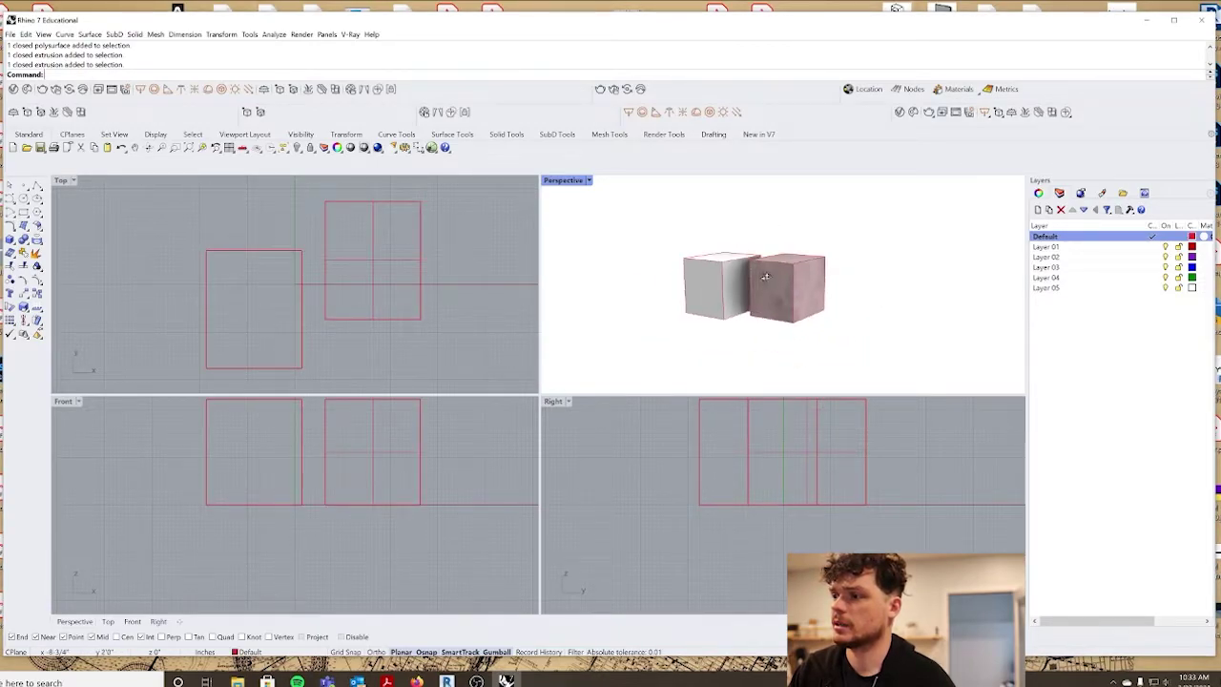
{"action": "left_click", "coordinate": [589, 179]}
{"action": "left_click", "coordinate": [568, 225]}
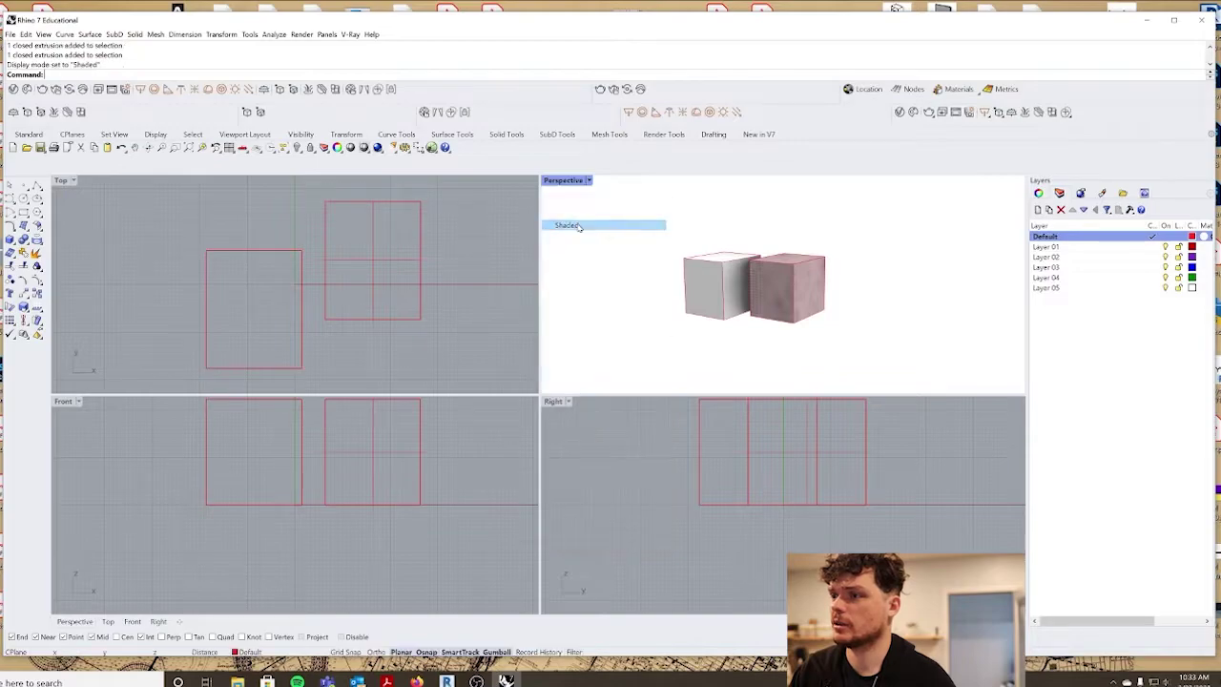
{"action": "scroll", "coordinate": [853, 291], "scroll_direction": "up", "scroll_amount": 5}
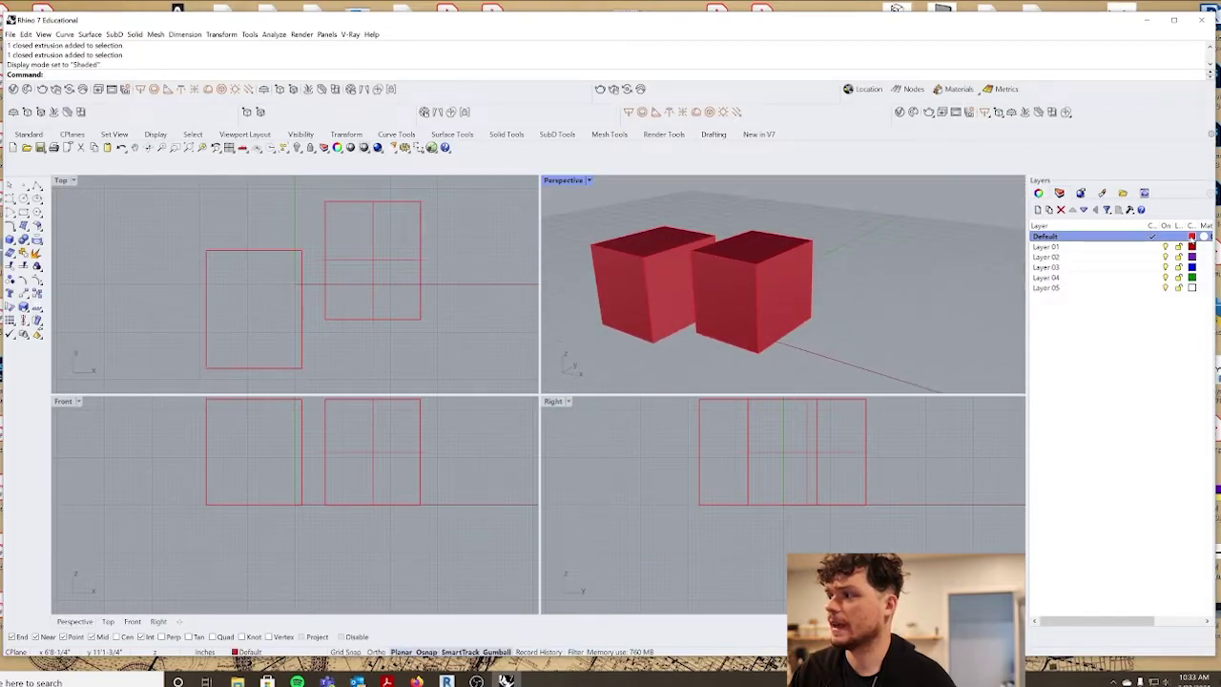
{"action": "right_click", "coordinate": [1128, 239]}
{"action": "left_click", "coordinate": [1094, 344]}
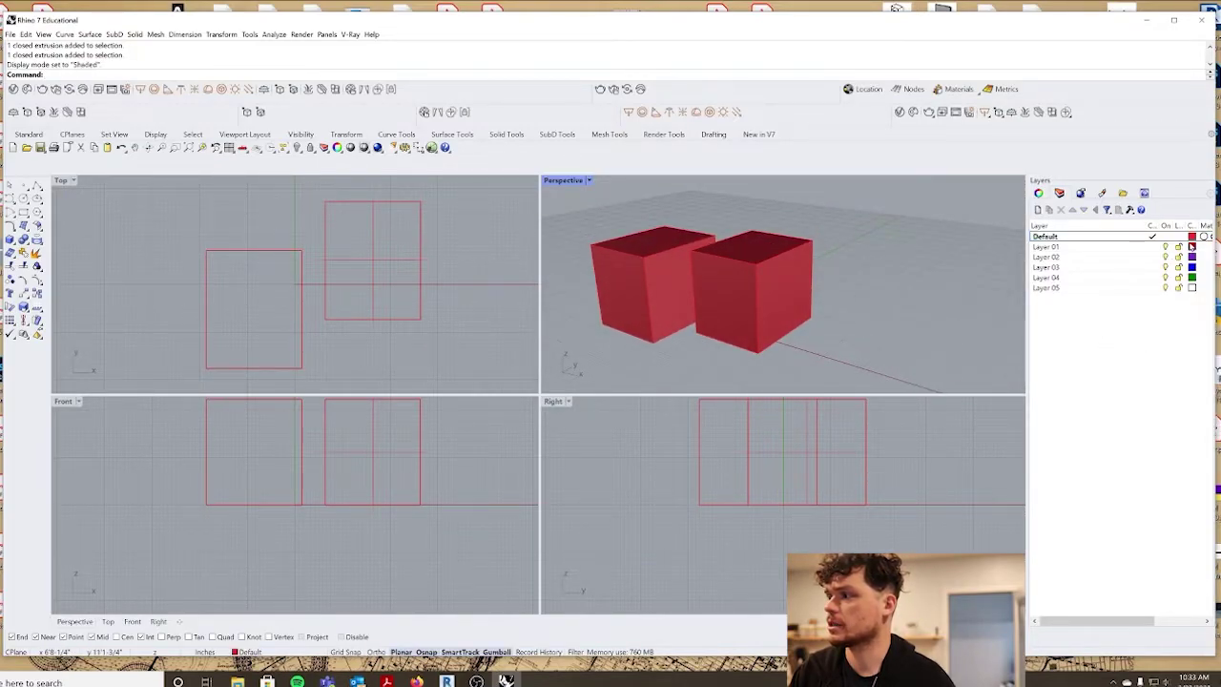
{"action": "right_click", "coordinate": [1126, 234]}
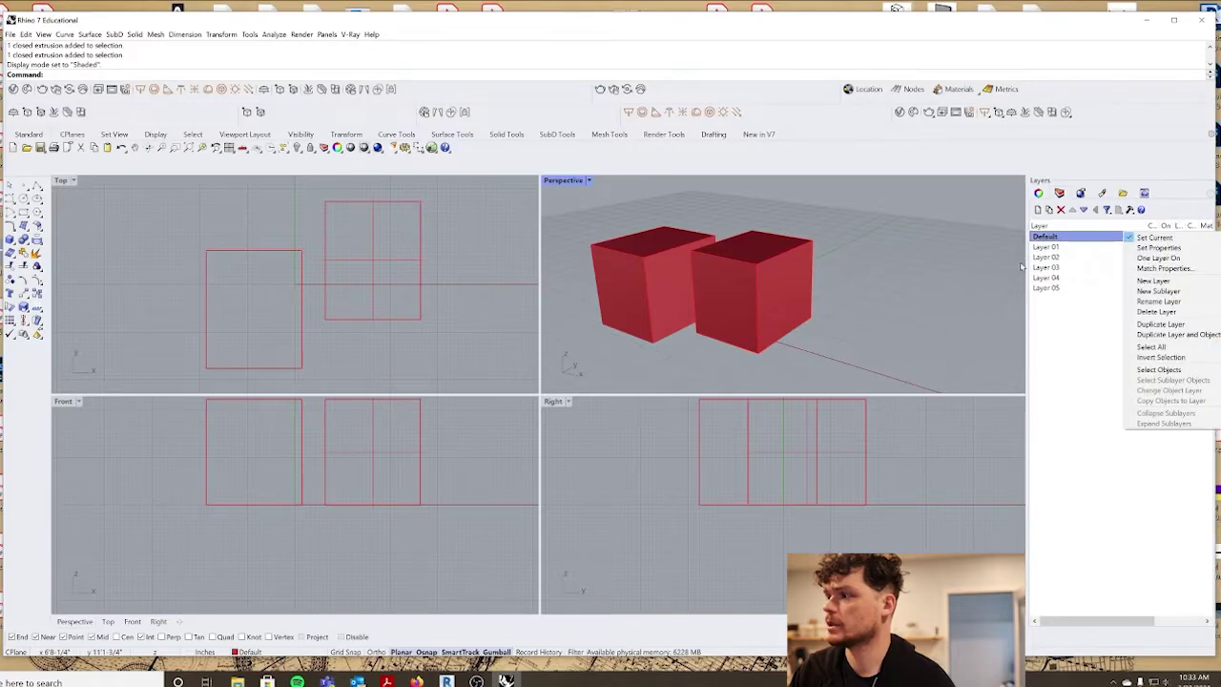
Widen the layers list to reveal all columns and make the Default layer cyan.
{"action": "left_click_drag", "start_coordinate": [1030, 267], "coordinate": [942, 267]}
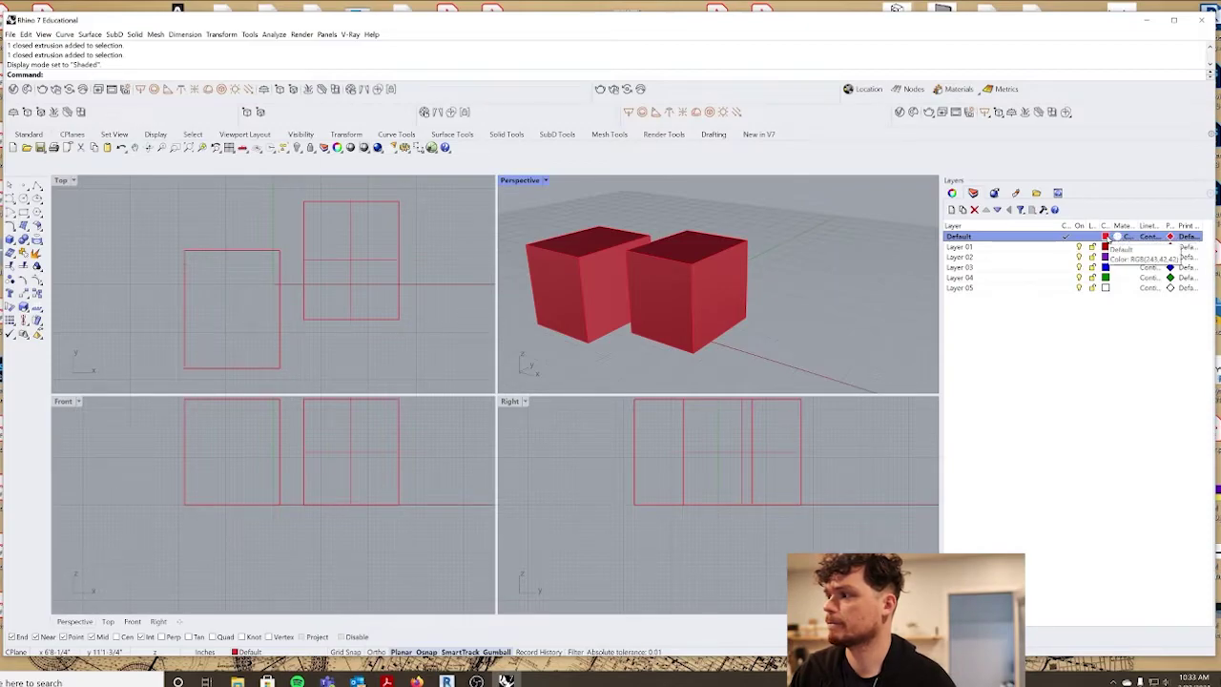
{"action": "left_click", "coordinate": [1106, 236]}
{"action": "left_click", "coordinate": [761, 384]}
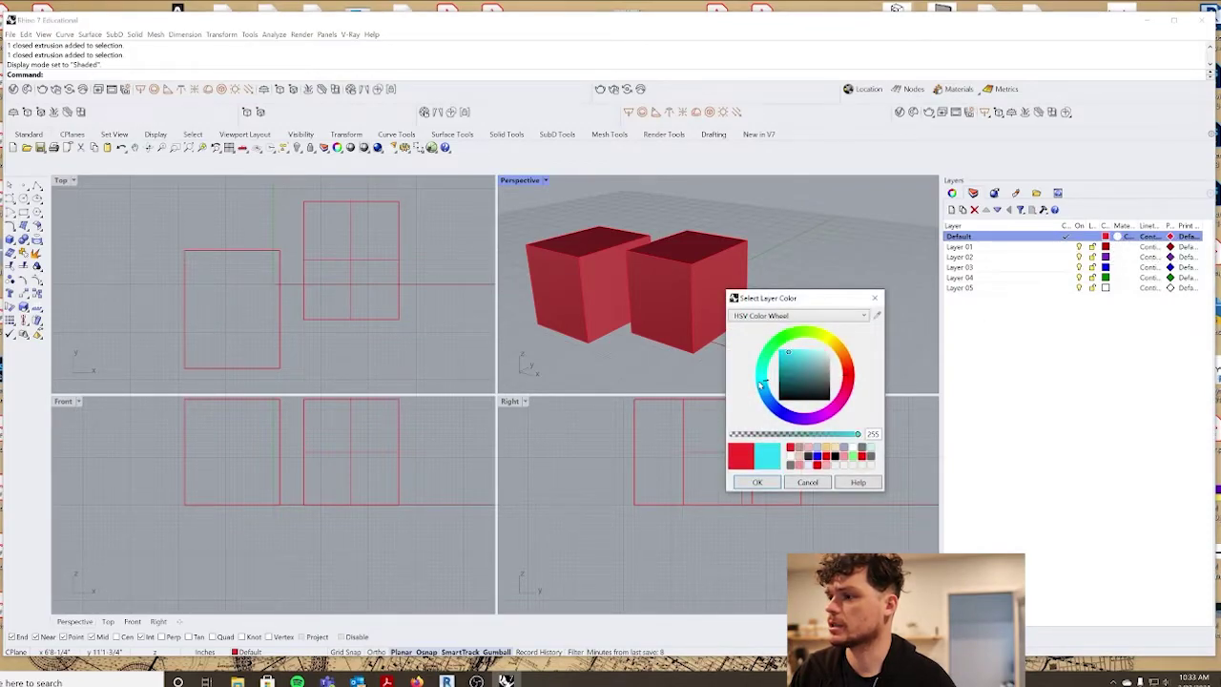
{"action": "left_click", "coordinate": [754, 483]}
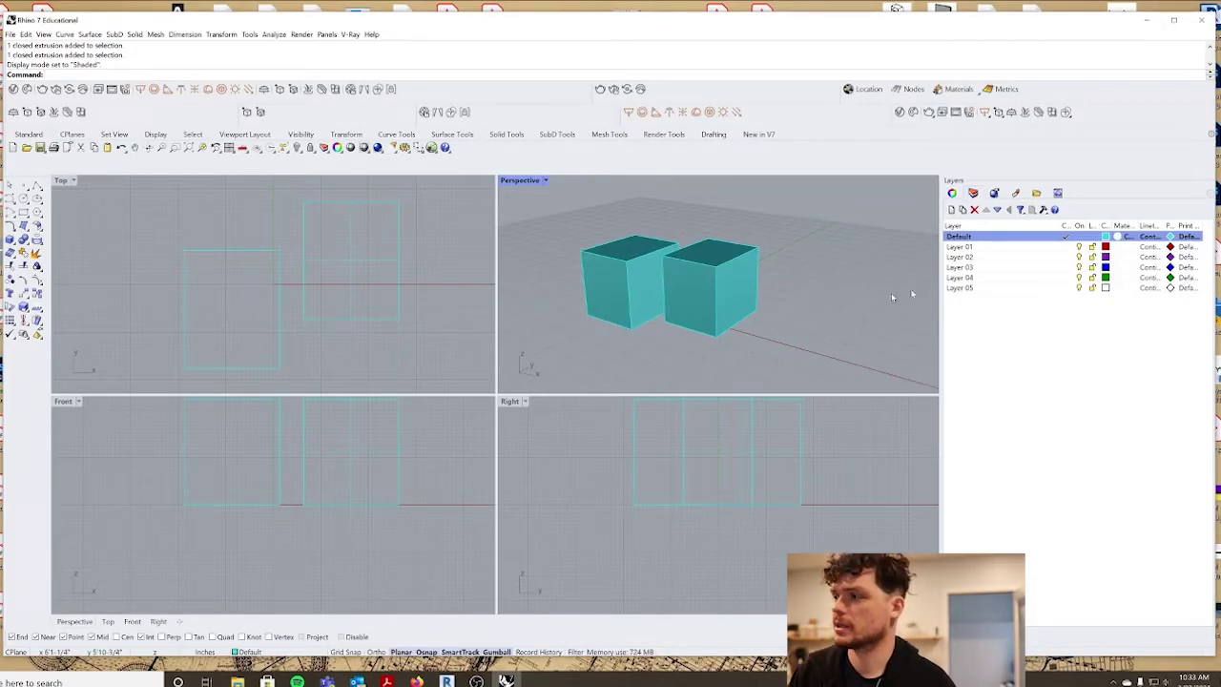
Show the Perspective view in Rendered mode, looking down on the boxes.
{"action": "left_click", "coordinate": [547, 180]}
{"action": "left_click", "coordinate": [555, 238]}
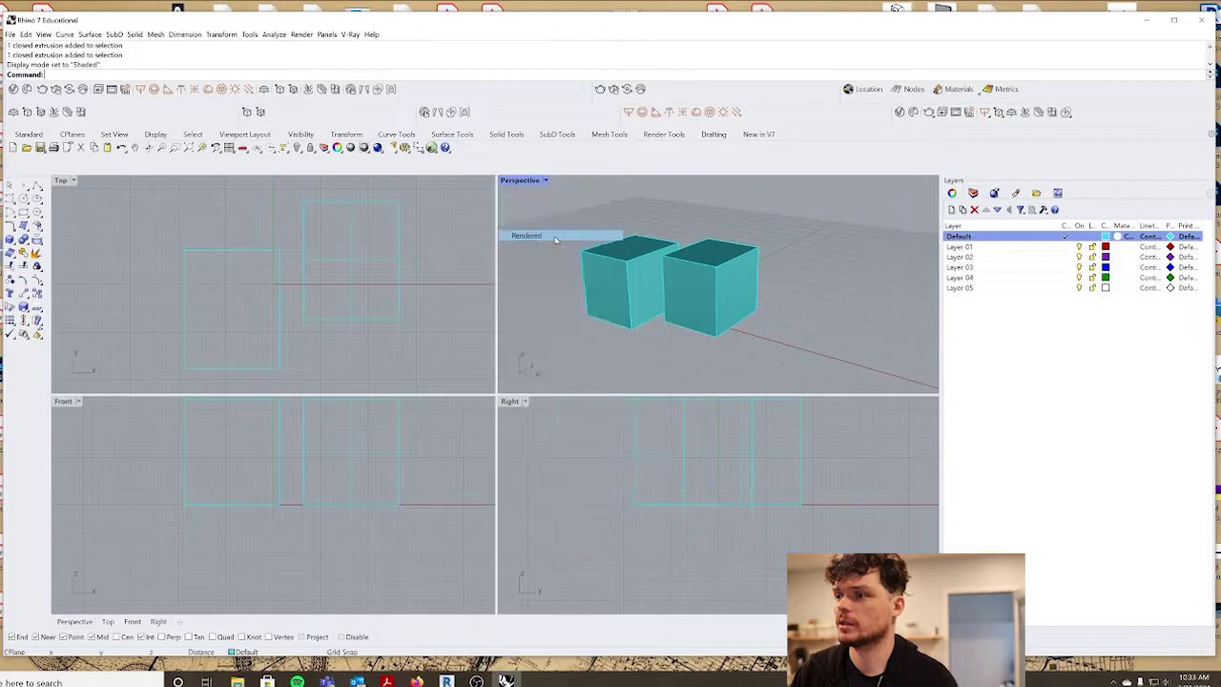
{"action": "right_click_drag", "start_coordinate": [733, 321], "coordinate": [709, 340]}
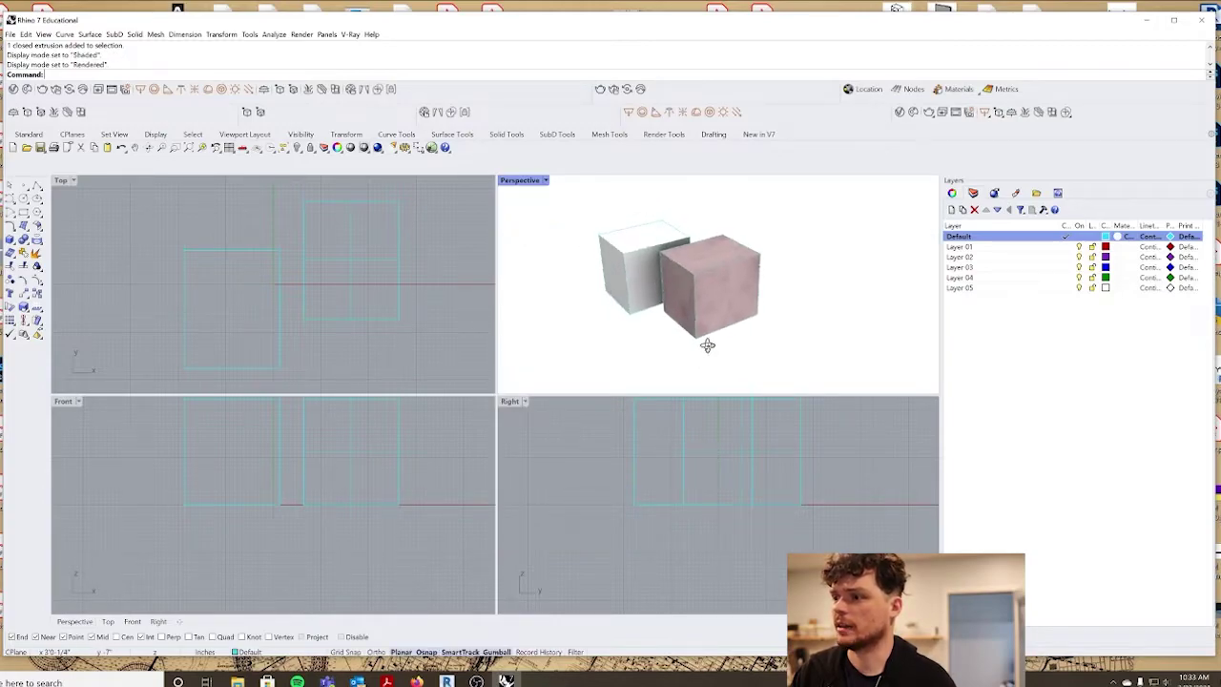
{"action": "scroll", "coordinate": [727, 291], "scroll_direction": "up", "scroll_amount": 4}
{"action": "scroll", "coordinate": [727, 287], "scroll_direction": "up", "scroll_amount": 4}
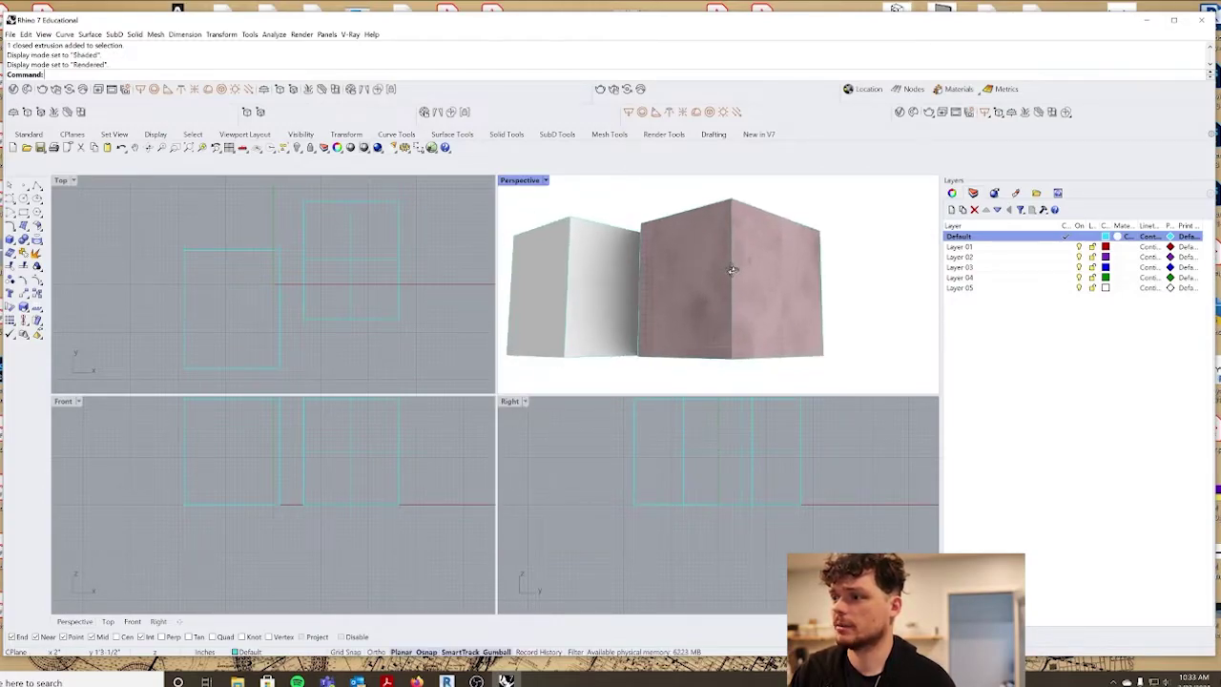
{"action": "scroll", "coordinate": [748, 268], "scroll_direction": "up", "scroll_amount": 2}
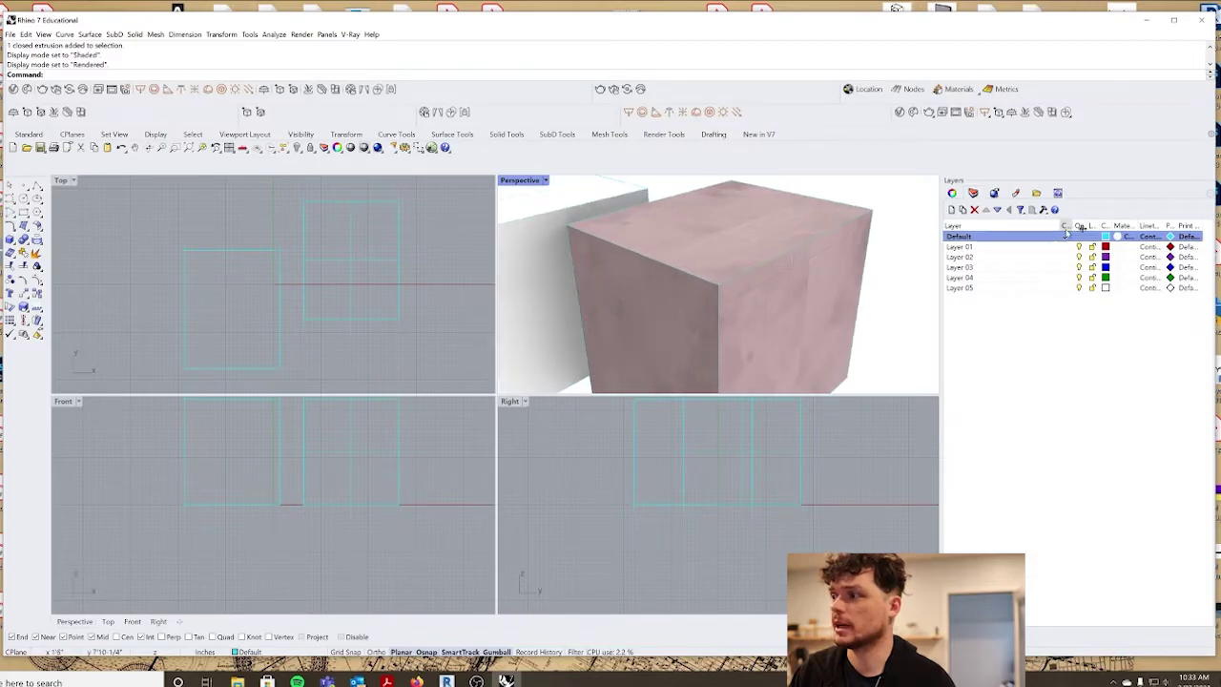
Give the Default layer a green print colour and the Center linetype.
{"action": "left_click", "coordinate": [1174, 236]}
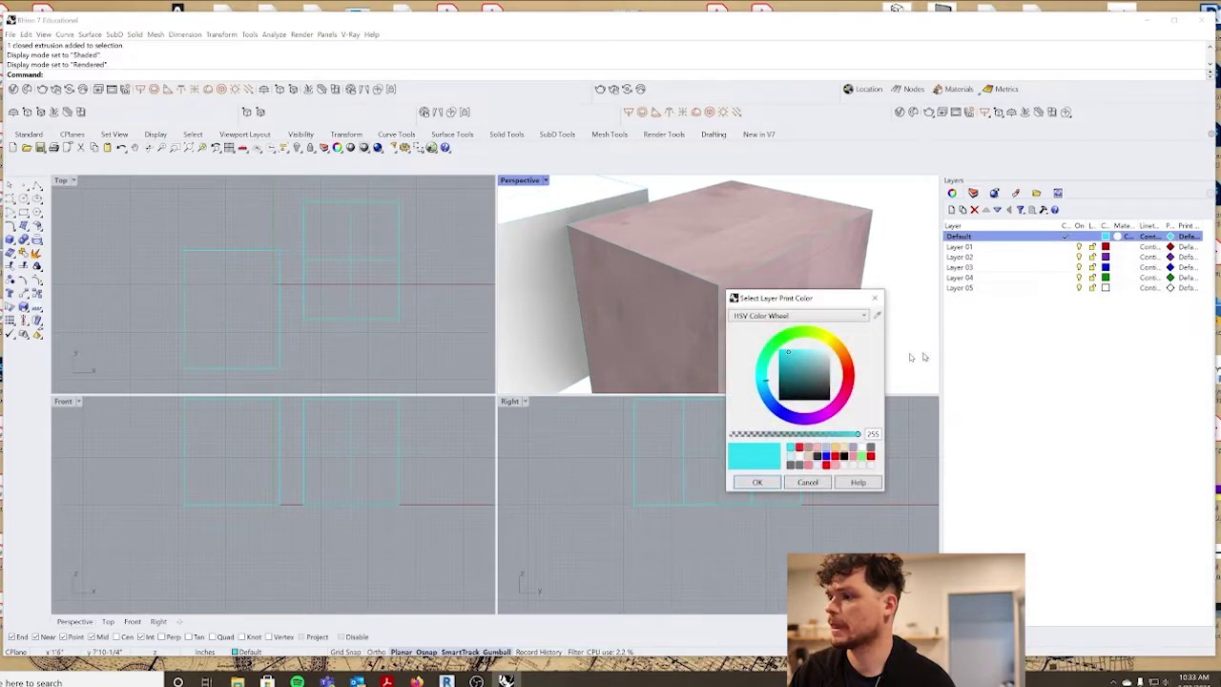
{"action": "left_click", "coordinate": [773, 483]}
{"action": "left_click", "coordinate": [1149, 236]}
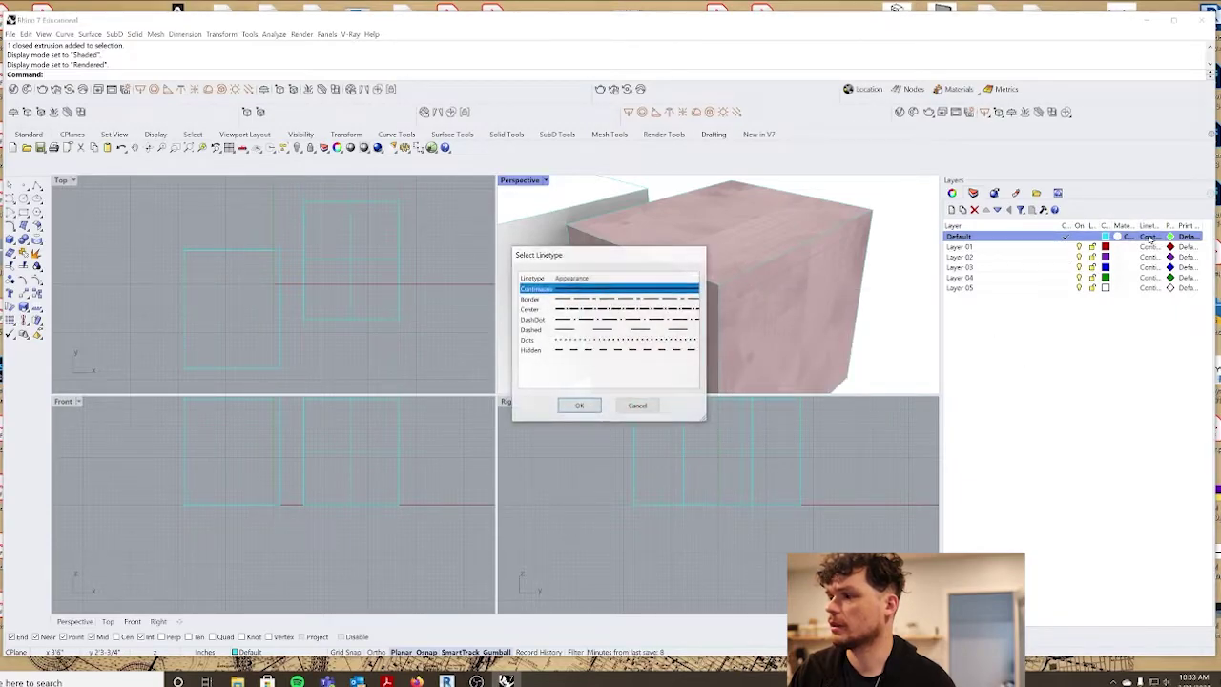
{"action": "left_click", "coordinate": [577, 310]}
{"action": "left_click", "coordinate": [579, 406]}
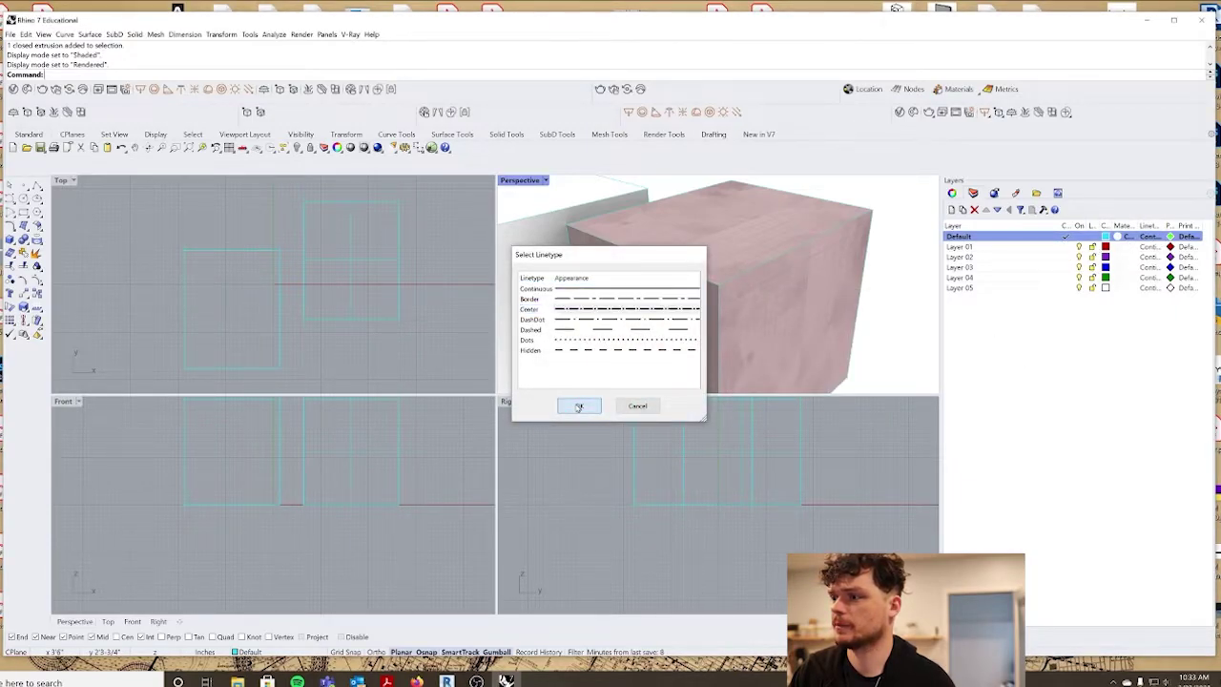
{"action": "scroll", "coordinate": [739, 253], "scroll_direction": "down", "scroll_amount": 2}
Select the pink box to display its Custom (1) material with the Arc 45114 texture.
{"action": "scroll", "coordinate": [738, 252], "scroll_direction": "down", "scroll_amount": 3}
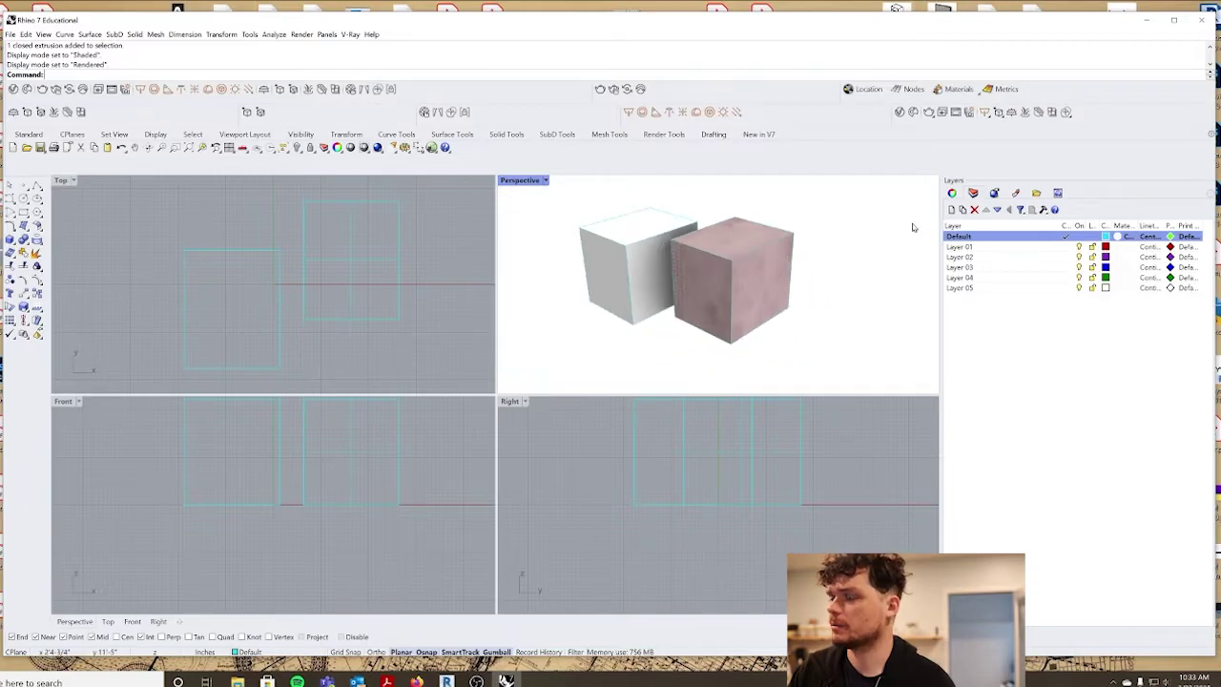
{"action": "left_click", "coordinate": [951, 192]}
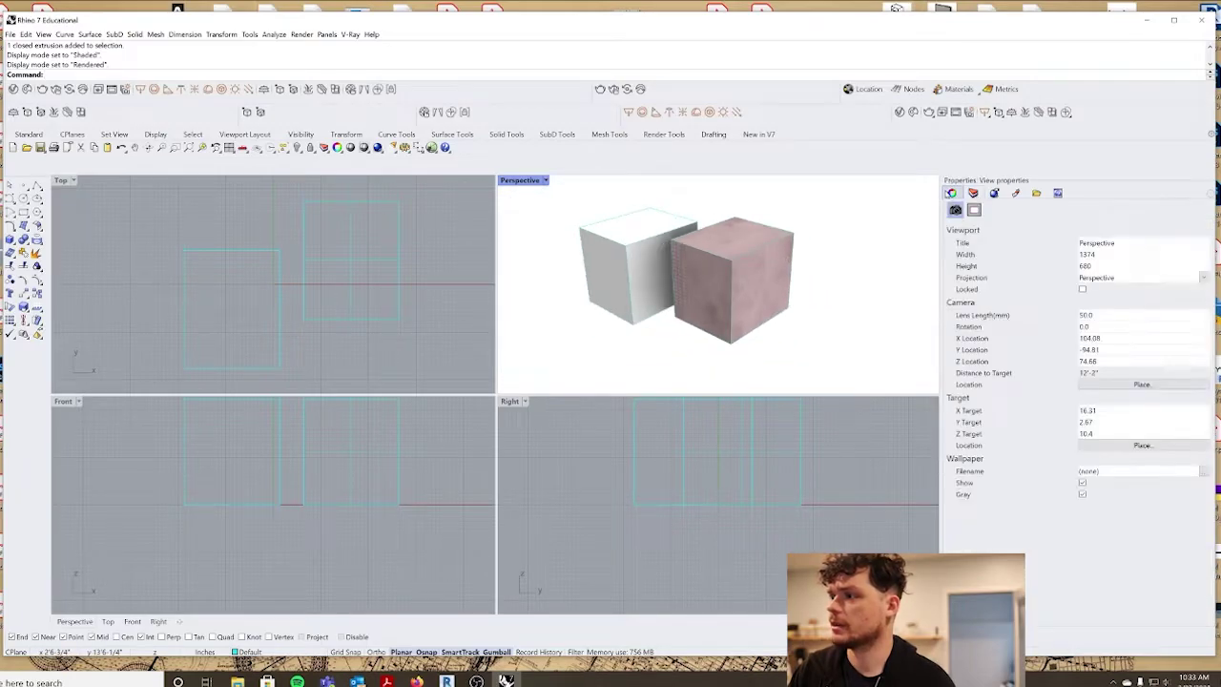
{"action": "left_click", "coordinate": [785, 284]}
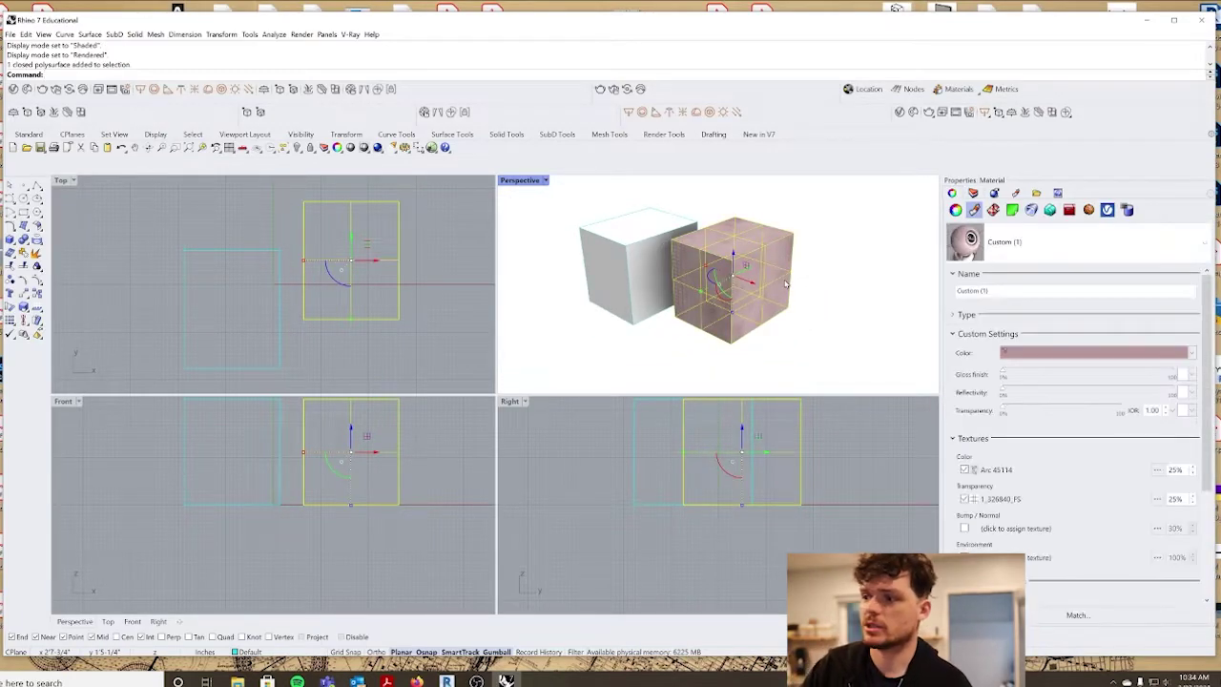